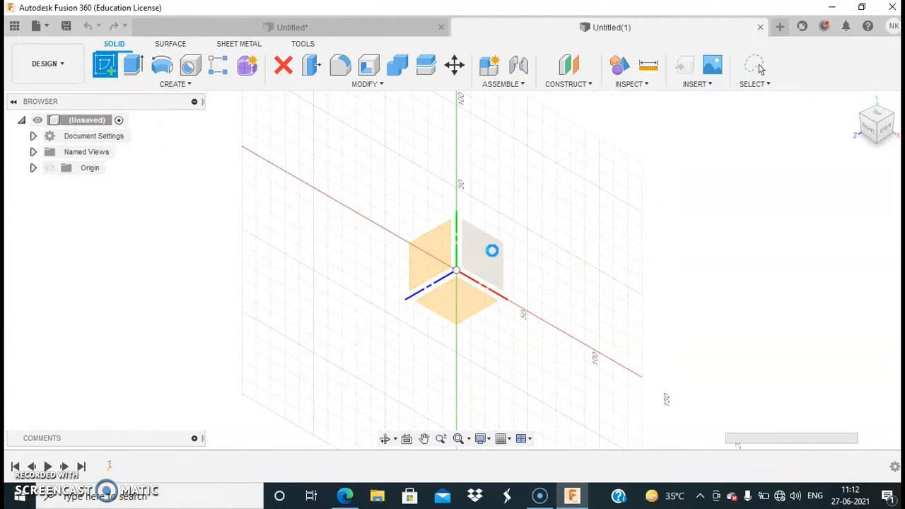
# - Sketch a 20 mm diameter circle on the front plane, centred about 50 mm left of and 70 mm above the origin
pyautogui.click(162, 65)
pyautogui.click(305, 178)
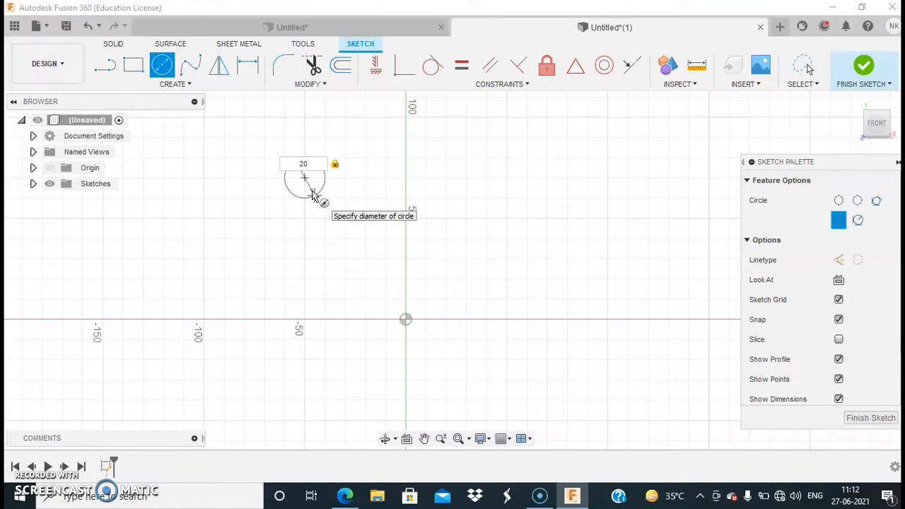
pyautogui.press('Return')
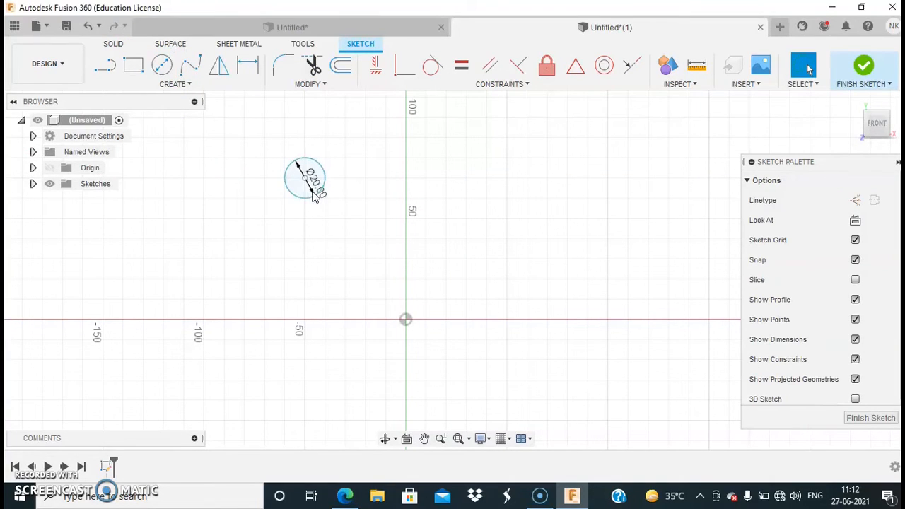
# - Sketch a second 20 mm diameter circle, centred about 50 mm right of and 70 mm above the origin, and finish the sketch
pyautogui.click(162, 65)
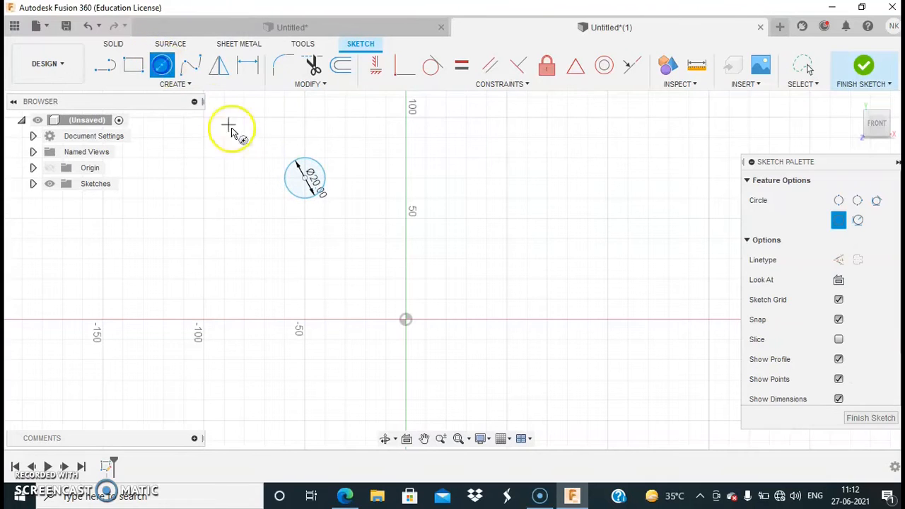
pyautogui.click(506, 178)
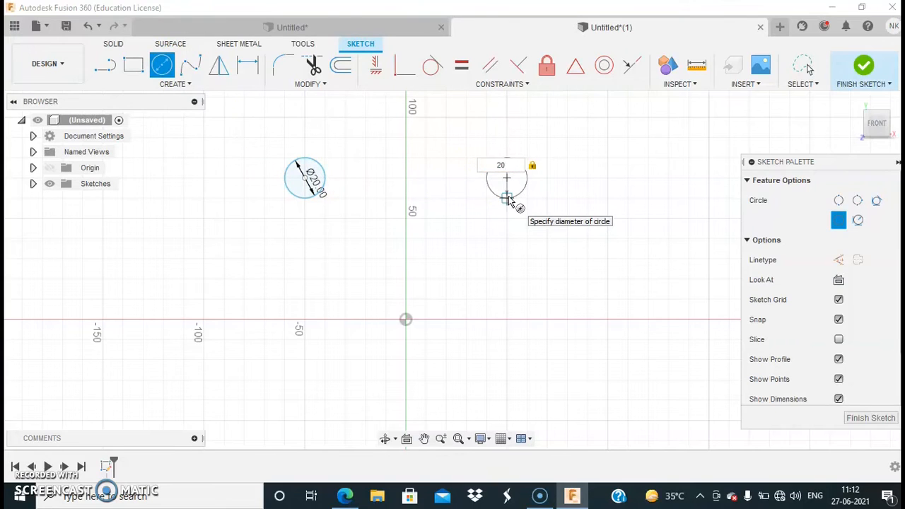
pyautogui.press('Return')
pyautogui.click(492, 172)
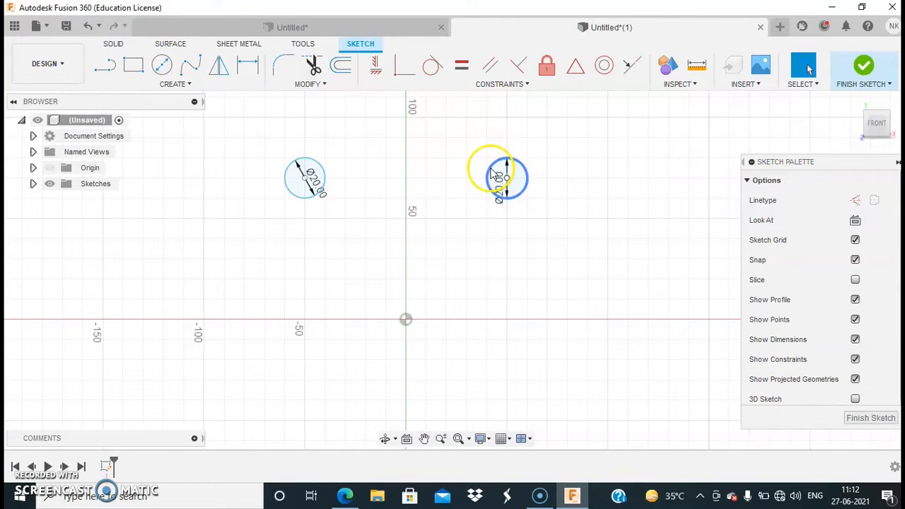
pyautogui.click(290, 163)
pyautogui.click(864, 65)
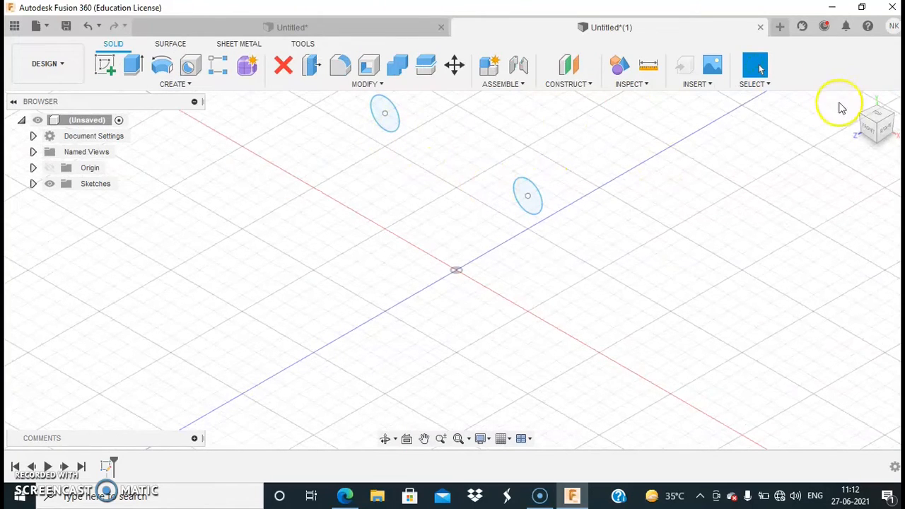
# - Reopen the circle sketch, dimension the horizontal distance between the two circle centres as 75 mm, and finish the sketch
pyautogui.doubleClick(700, 176)
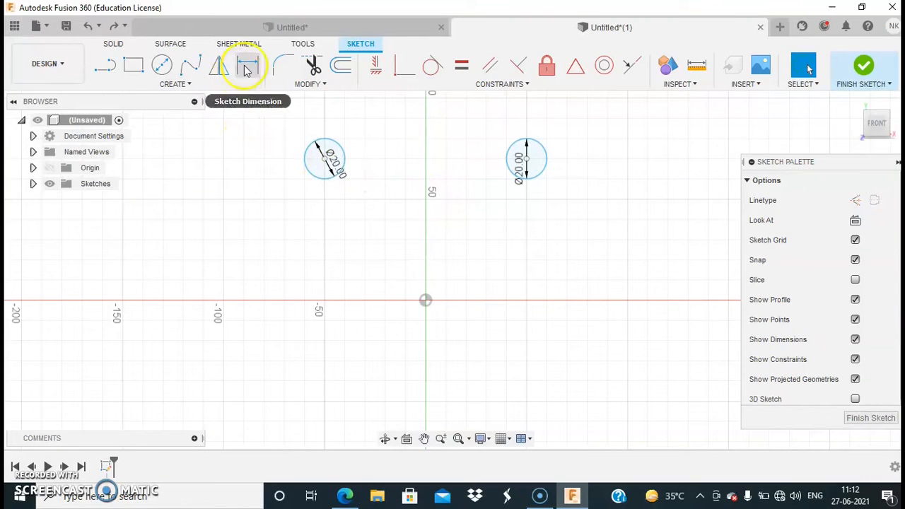
pyautogui.click(246, 68)
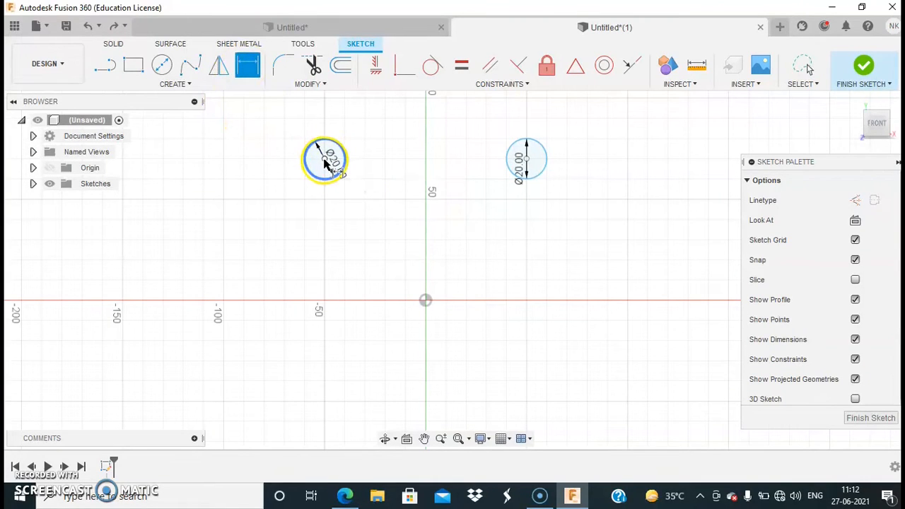
pyautogui.click(527, 161)
pyautogui.click(521, 244)
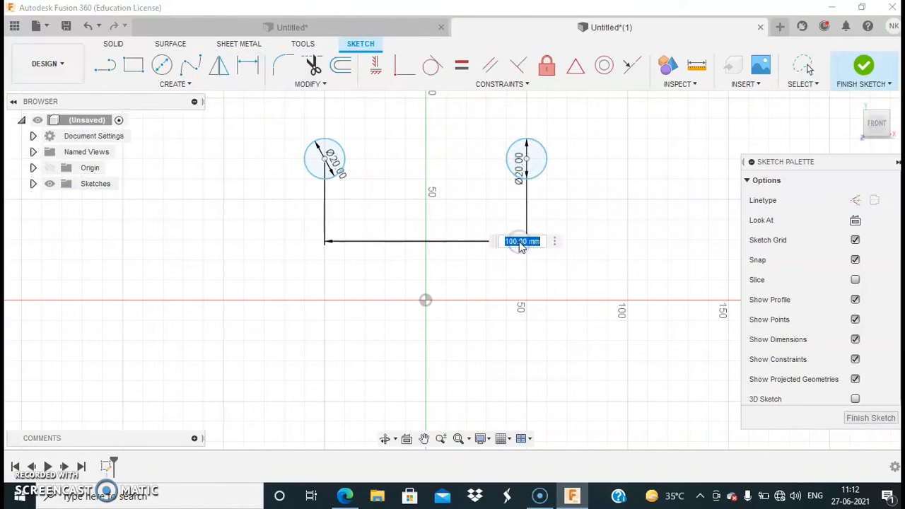
pyautogui.write('75')
pyautogui.press('Return')
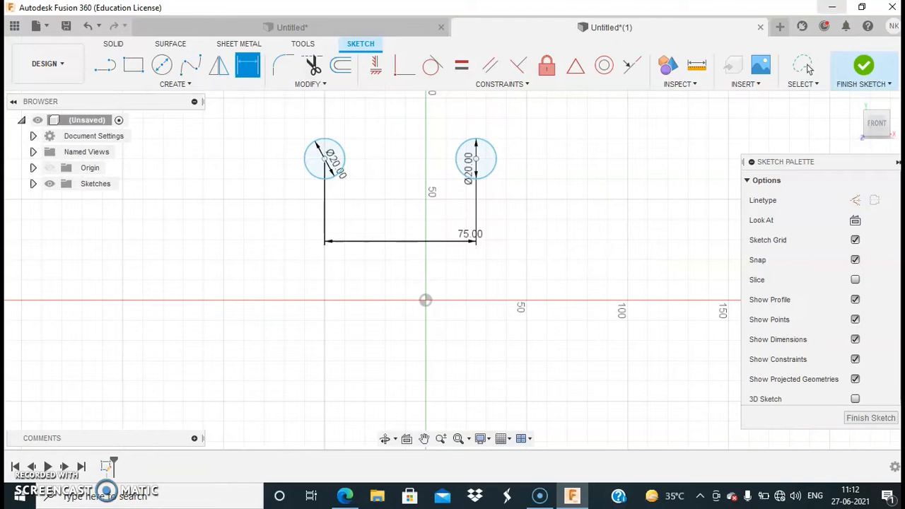
pyautogui.click(863, 65)
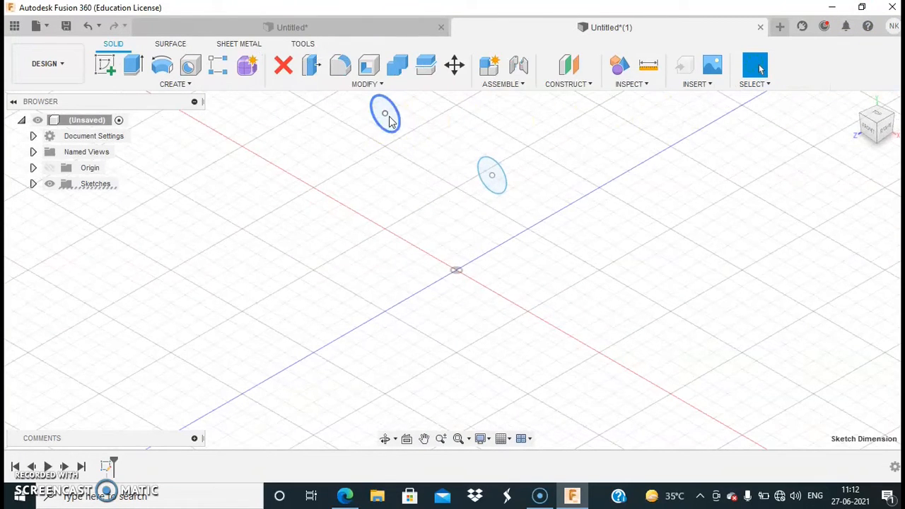
# - Extrude the left circle 70 mm as a new body
pyautogui.click(130, 63)
pyautogui.click(384, 111)
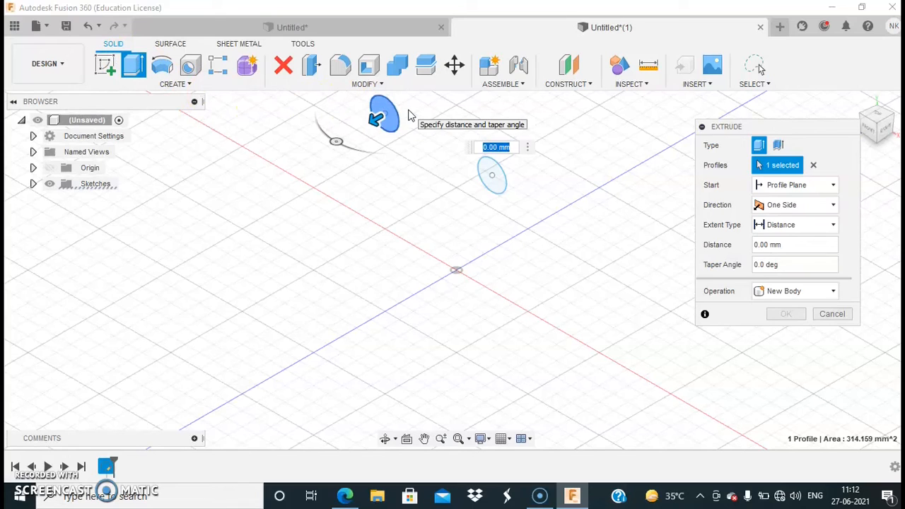
pyautogui.write('70')
pyautogui.press('Return')
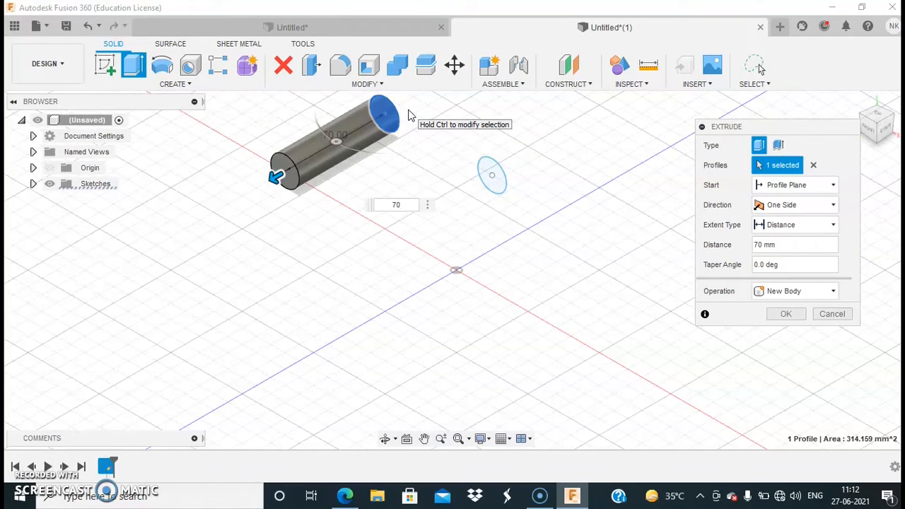
pyautogui.press('Return')
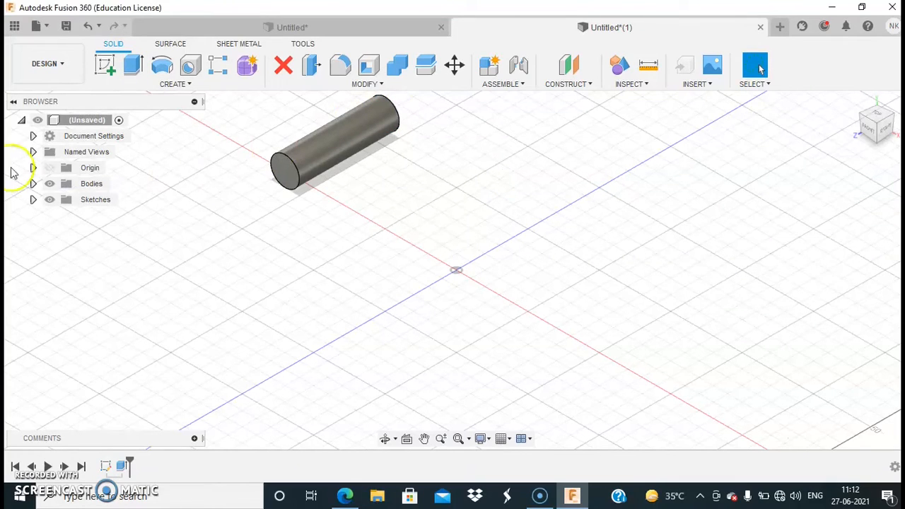
# - Show Sketch1 and select its remaining unextruded circle
pyautogui.click(32, 200)
pyautogui.click(61, 215)
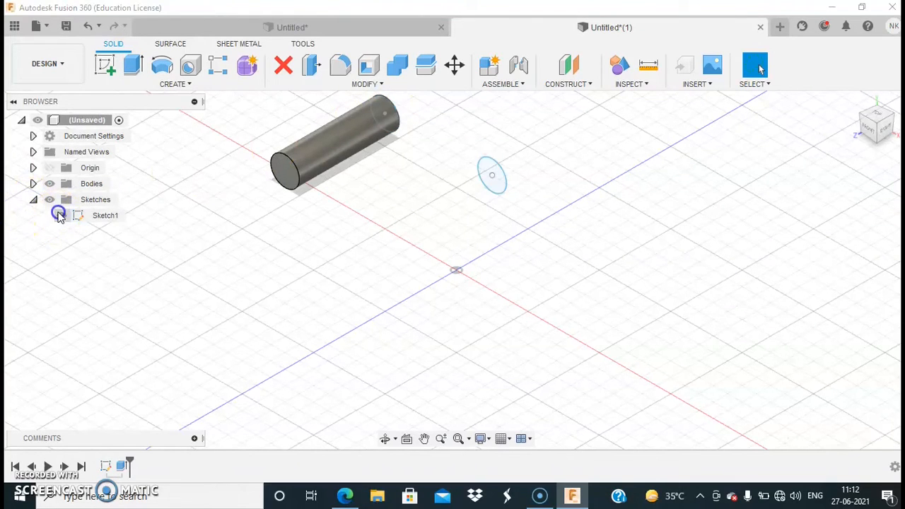
pyautogui.click(483, 175)
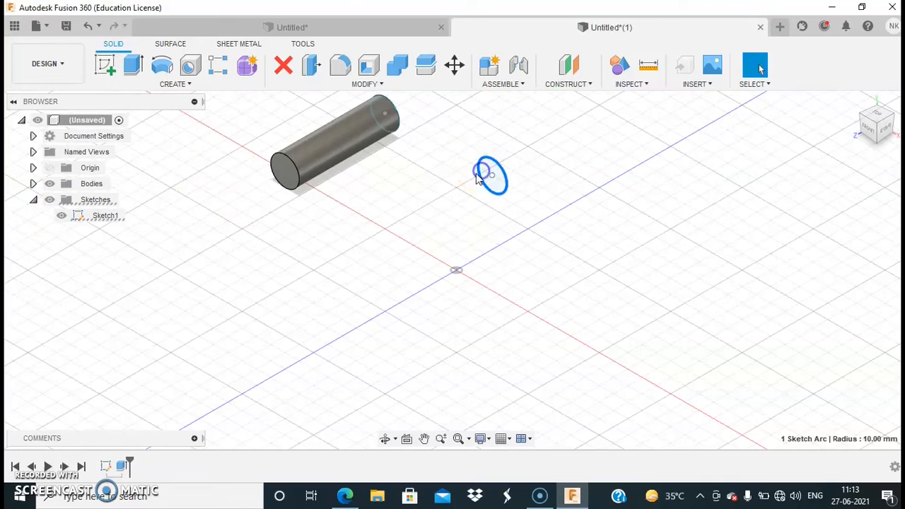
# - Extrude the right circle 50 mm as a new body, starting at a 50 mm offset from the profile plane
pyautogui.click(180, 83)
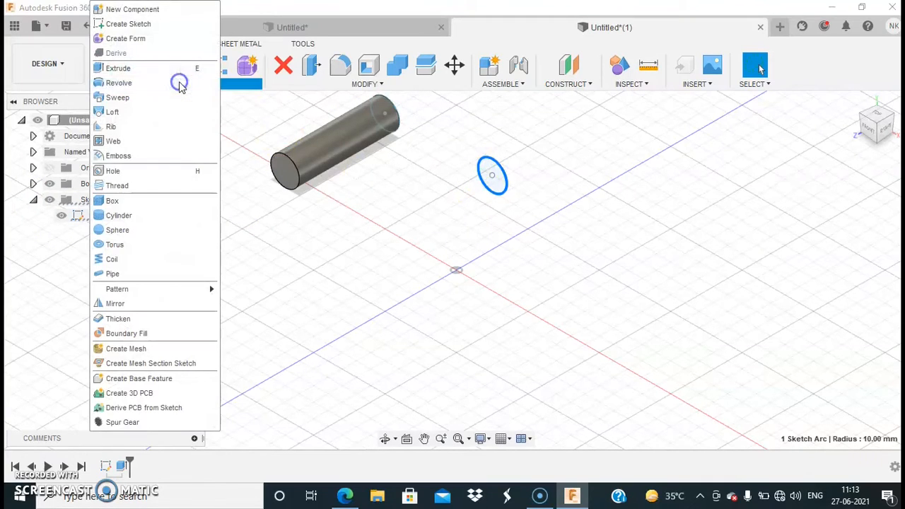
pyautogui.click(133, 73)
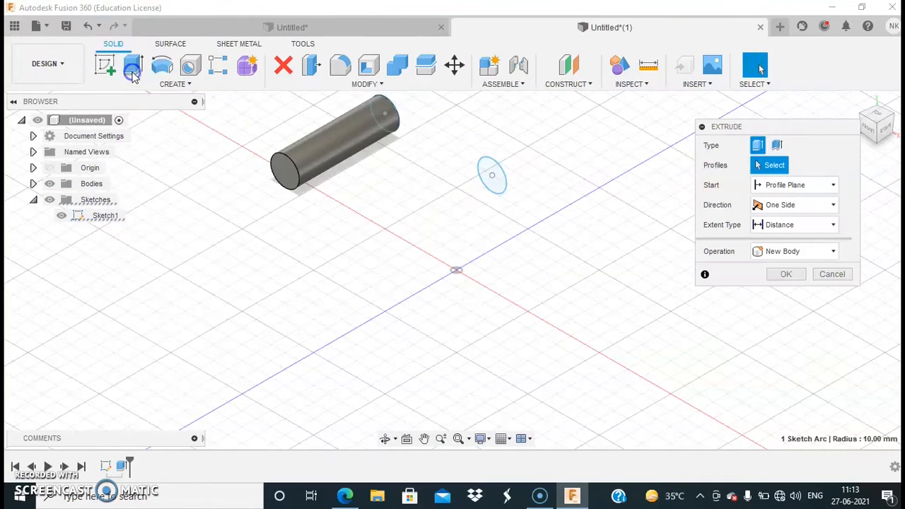
pyautogui.click(491, 174)
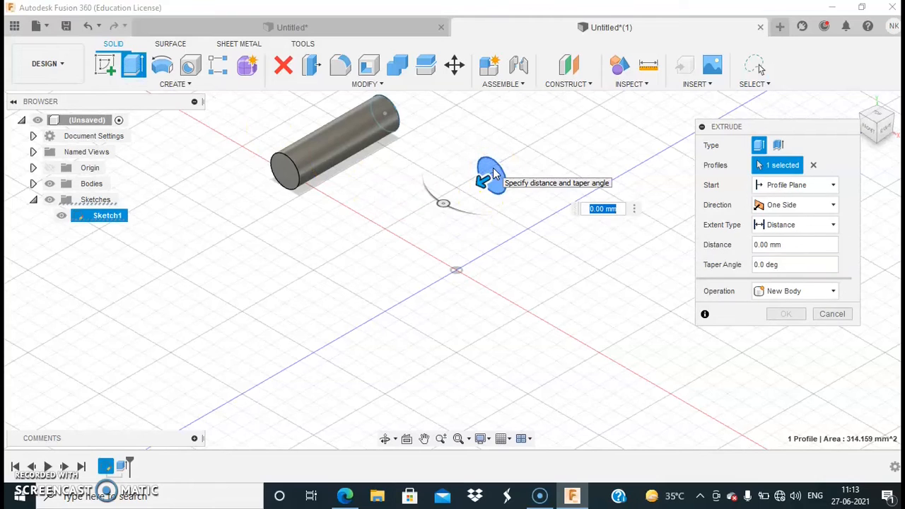
pyautogui.click(809, 185)
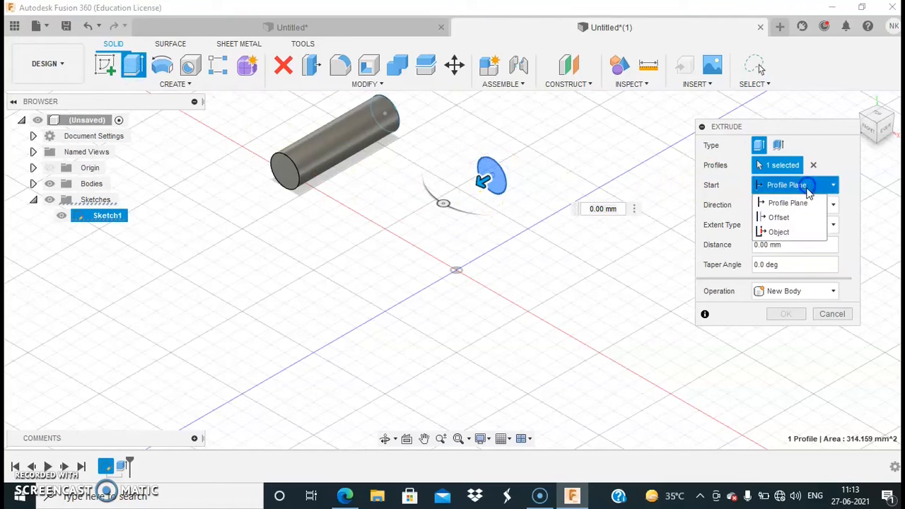
pyautogui.click(787, 216)
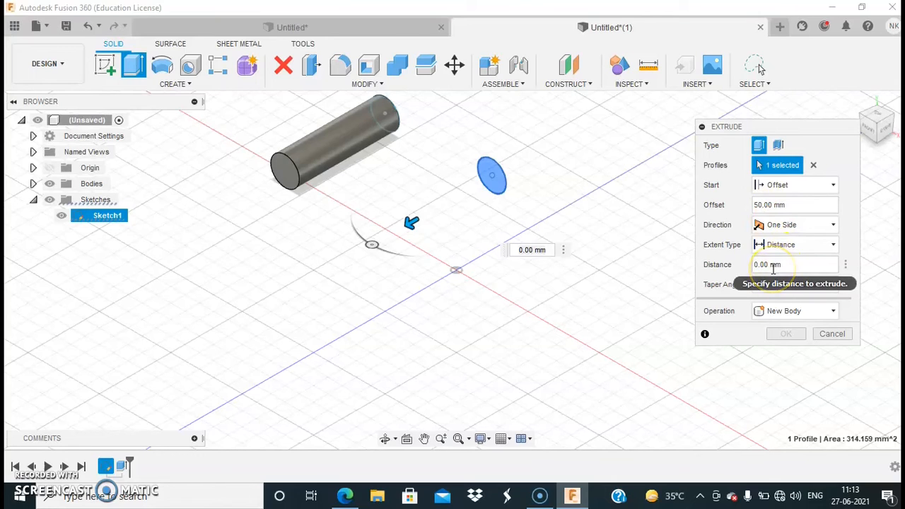
pyautogui.click(524, 250)
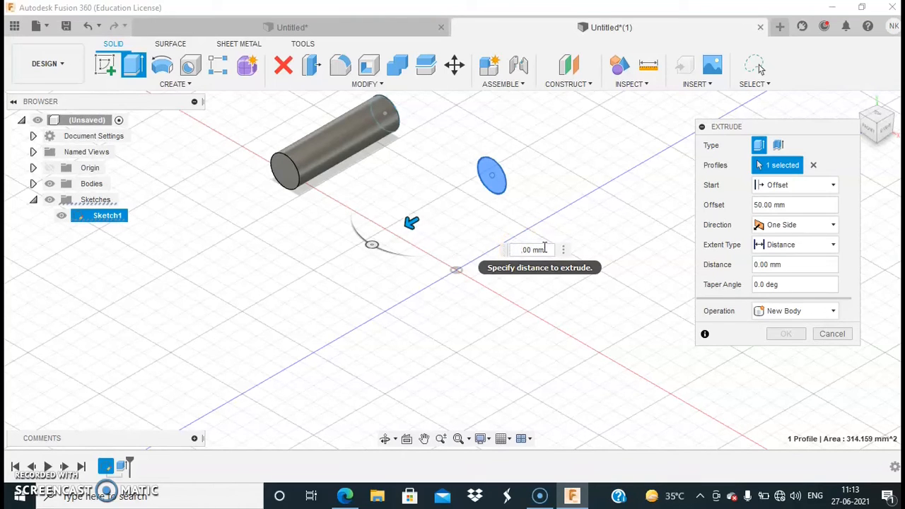
pyautogui.write('50')
pyautogui.press('Return')
pyautogui.click(781, 334)
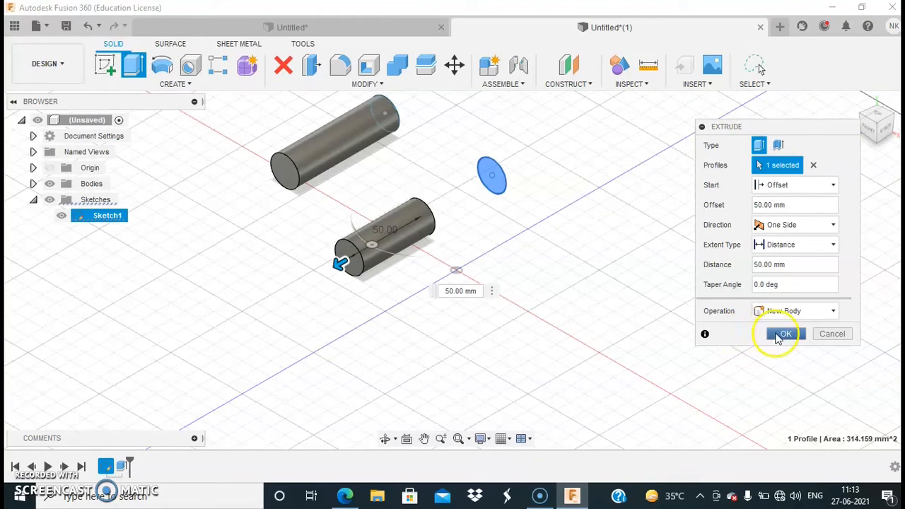
# - Hide Sketch1 so that only the two shafts are shown
pyautogui.click(854, 101)
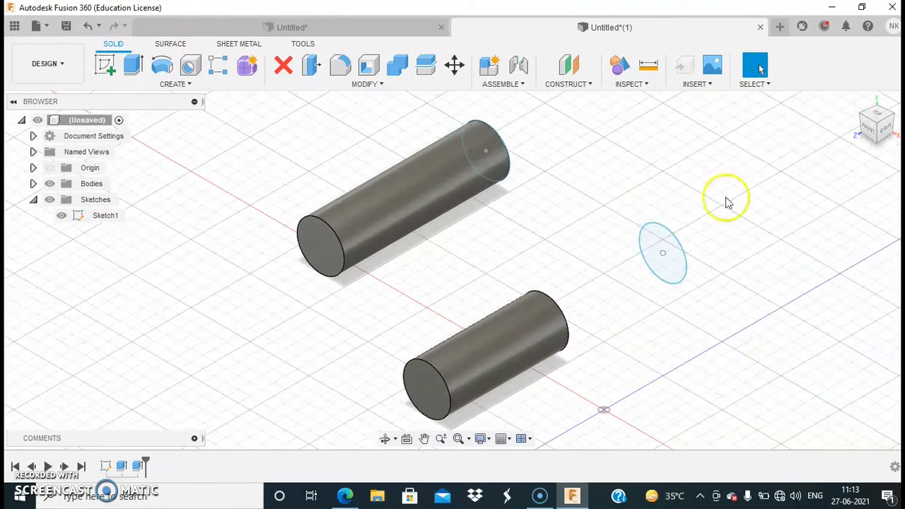
pyautogui.click(62, 219)
pyautogui.click(62, 220)
pyautogui.moveTo(160, 237)
pyautogui.keyDown('shift'); pyautogui.mouseDown(button='middle')
pyautogui.moveTo(219, 208)
pyautogui.moveTo(208, 205)
pyautogui.mouseUp(button='middle'); pyautogui.keyUp('shift')
# - Create a metric spur gear with 20 deg pressure angle, module 5, 20 teeth, 20 mm thickness and 20 mm hole diameter
pyautogui.click(187, 85)
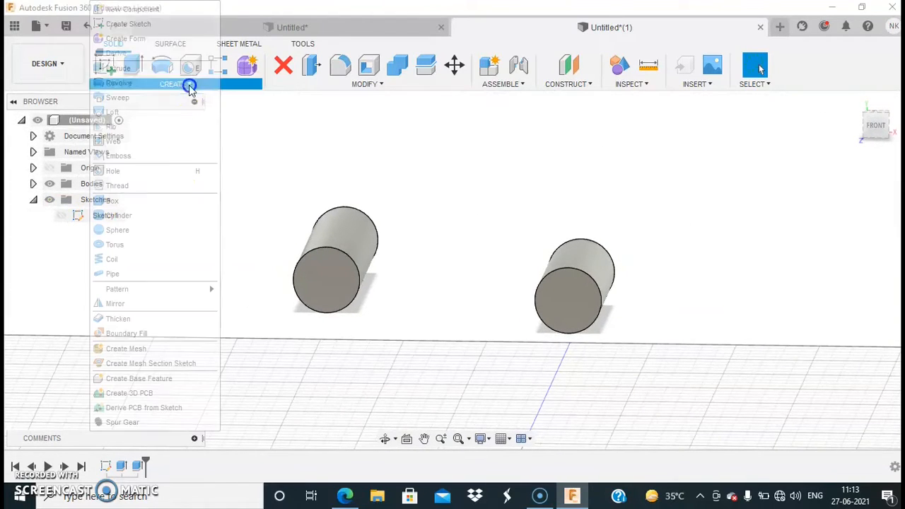
pyautogui.click(135, 422)
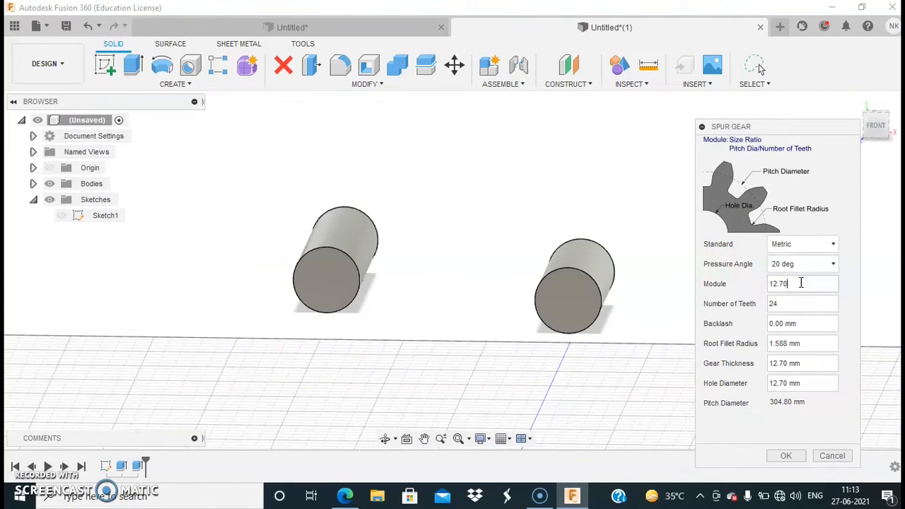
pyautogui.press('BackSpace')
pyautogui.press('BackSpace')
pyautogui.click(795, 304)
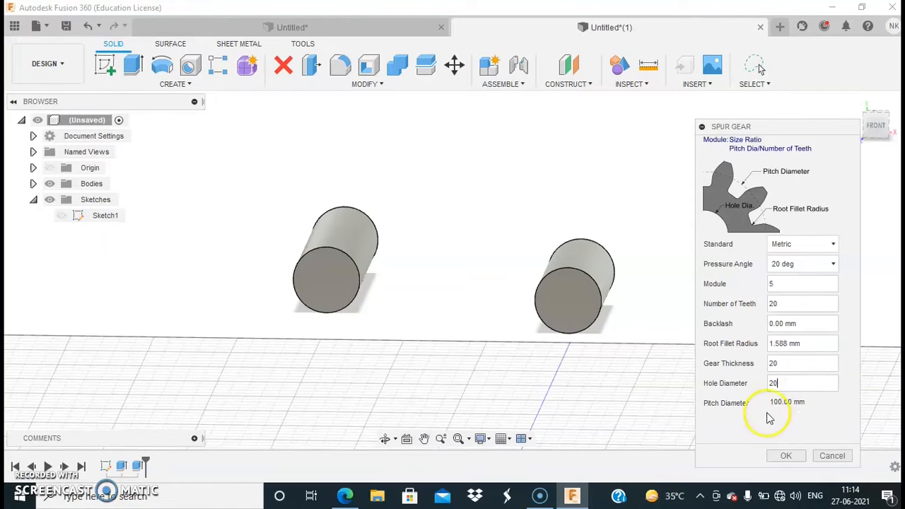
pyautogui.click(785, 455)
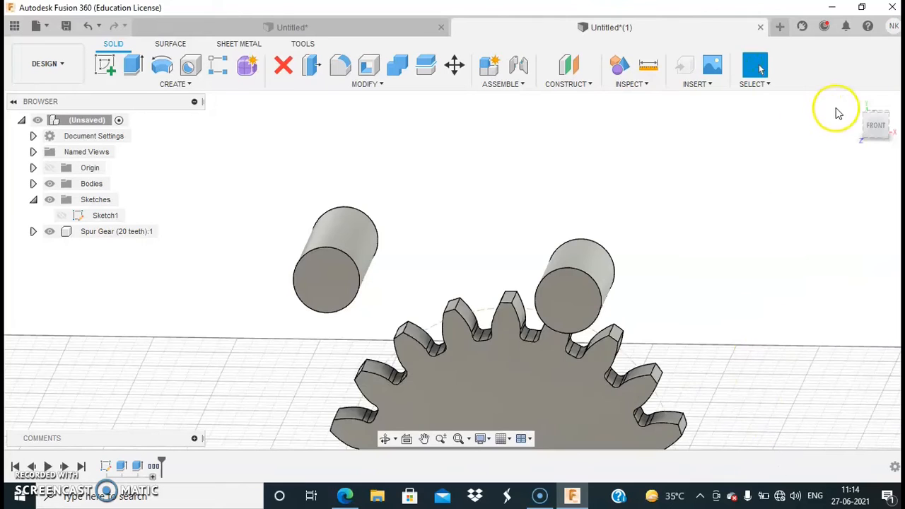
# - Align the 20-tooth gear's hole with the front end face of the left shaft
pyautogui.click(862, 107)
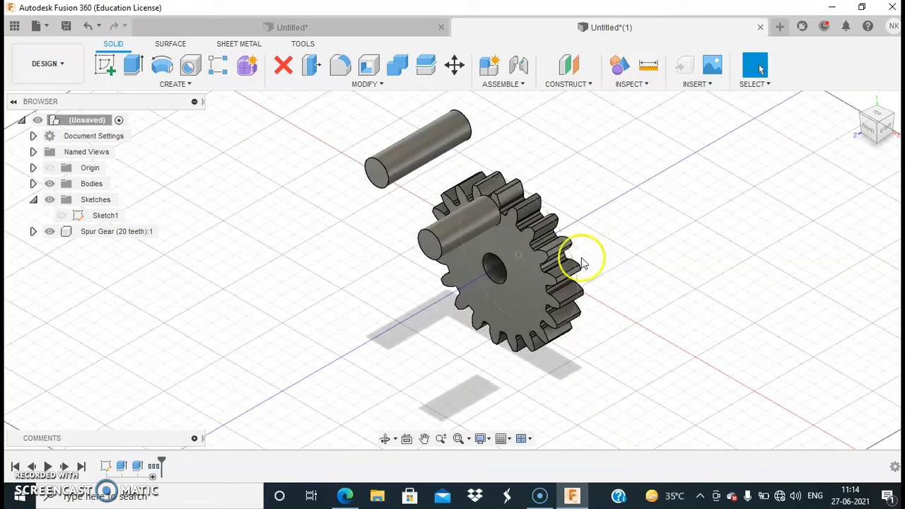
pyautogui.click(380, 86)
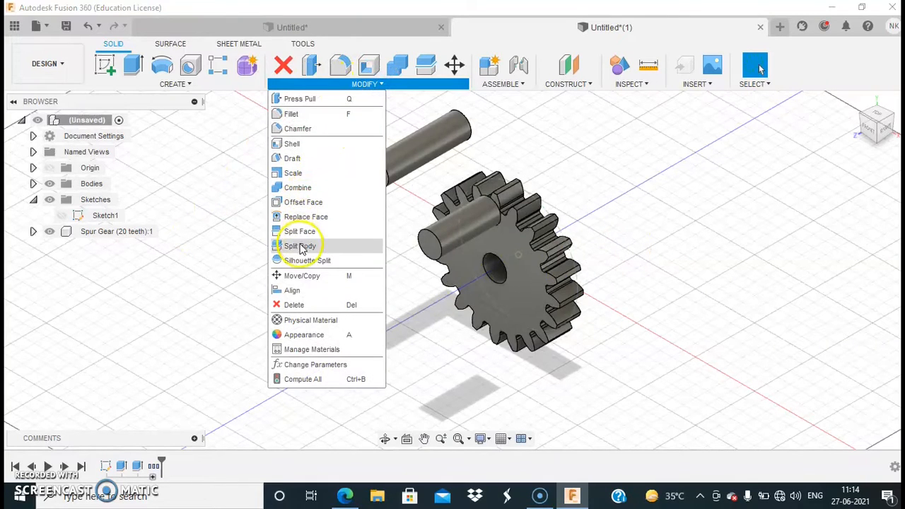
pyautogui.click(308, 290)
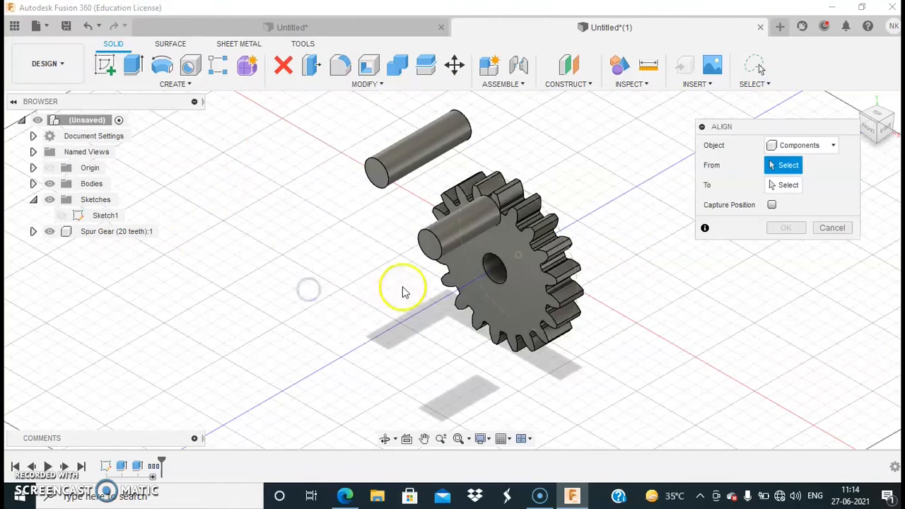
pyautogui.click(493, 281)
pyautogui.click(375, 176)
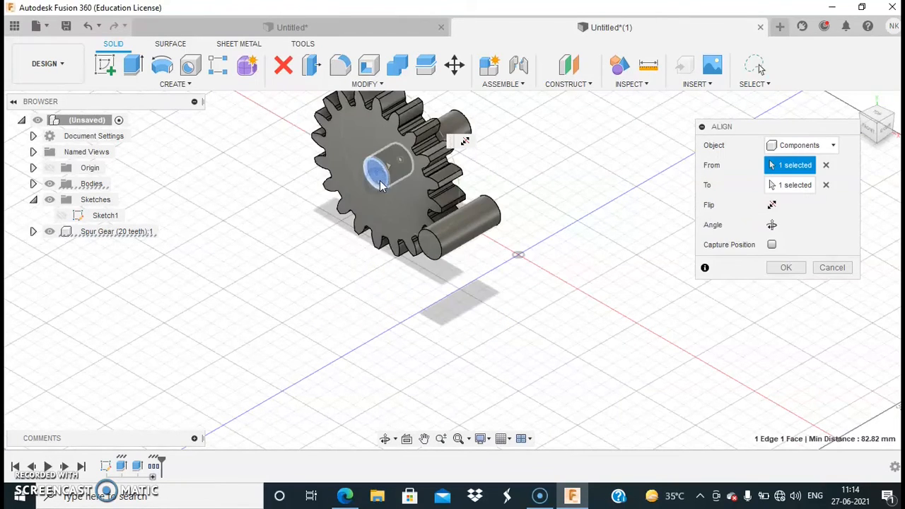
pyautogui.click(793, 272)
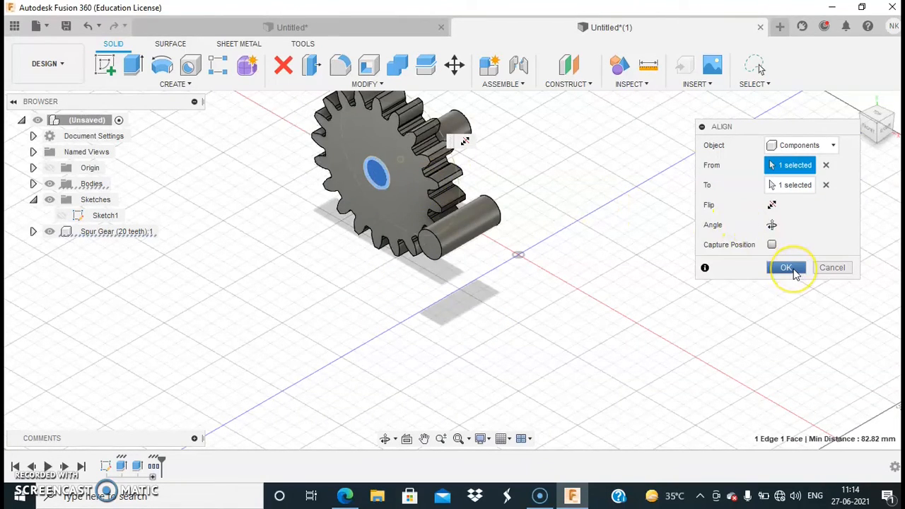
pyautogui.click(772, 204)
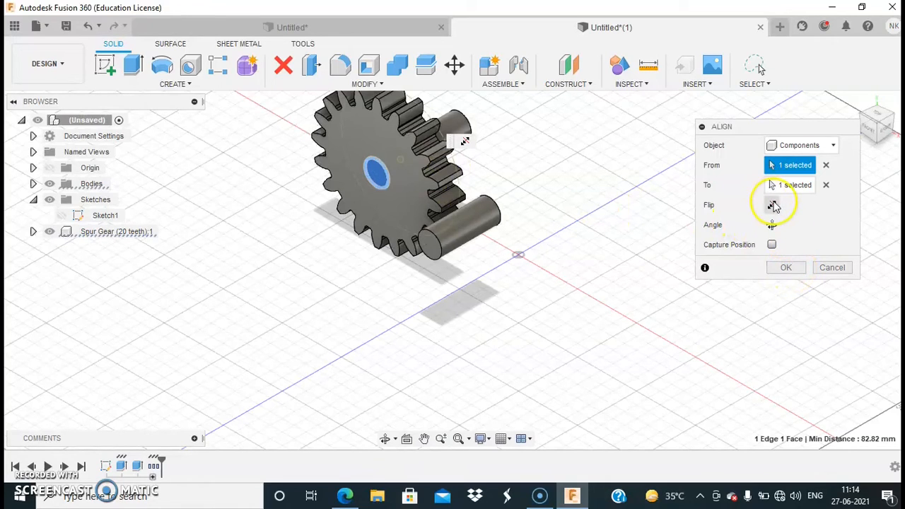
pyautogui.click(770, 206)
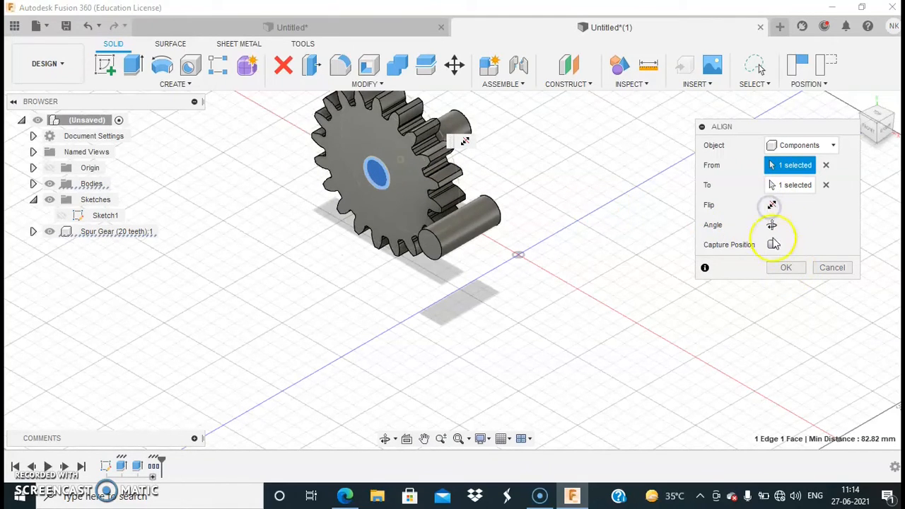
pyautogui.click(785, 268)
# - Move the 20-tooth gear back along the left shaft's axis, hiding the shaft while selecting the gear and showing it again
pyautogui.click(455, 65)
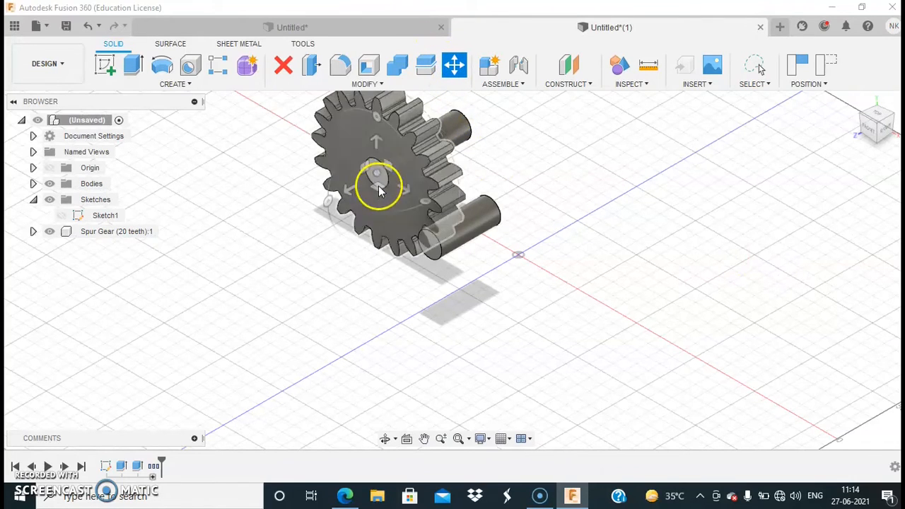
pyautogui.click(389, 182)
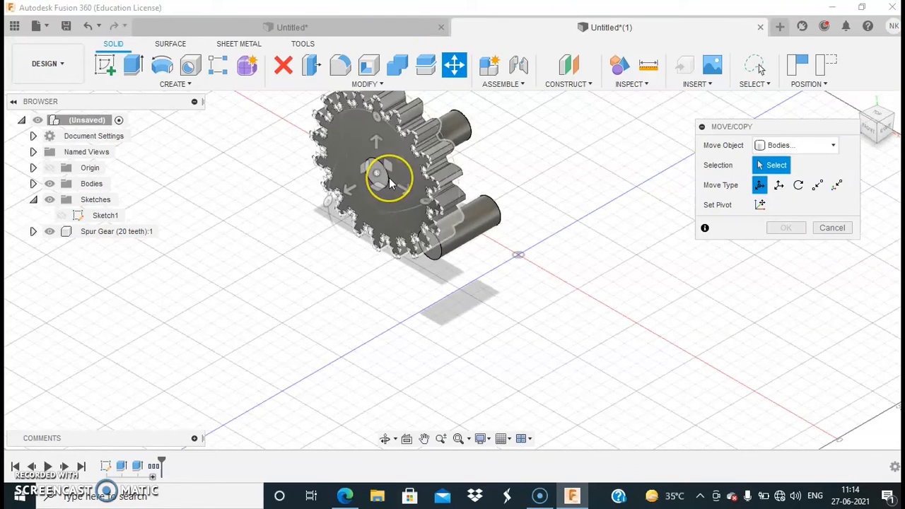
pyautogui.click(383, 190)
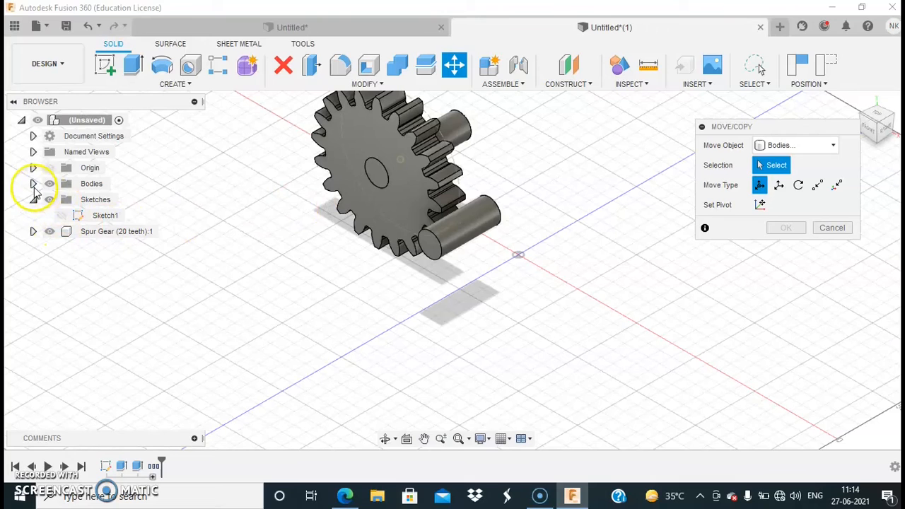
pyautogui.click(33, 184)
pyautogui.click(69, 200)
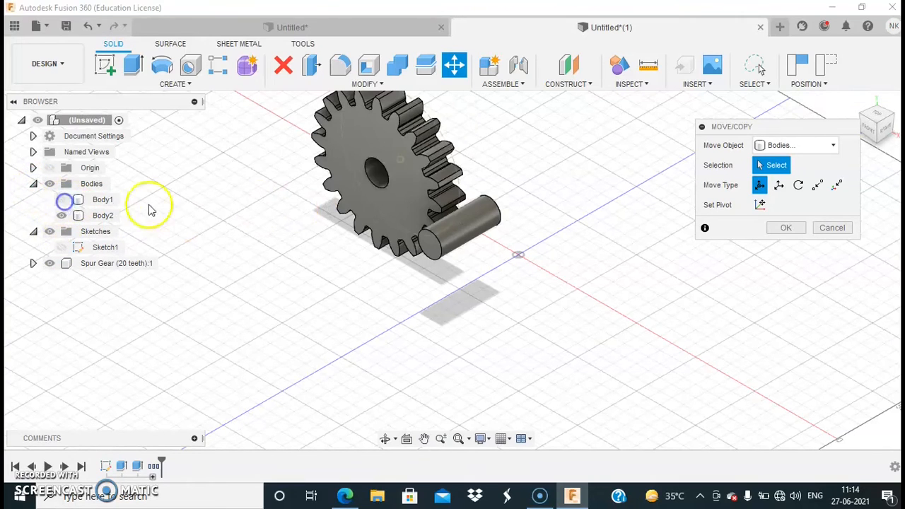
pyautogui.click(369, 196)
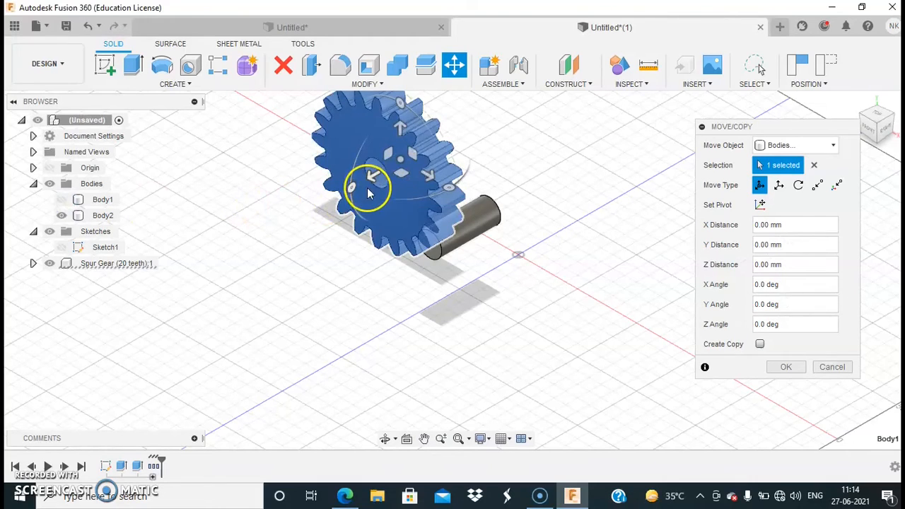
pyautogui.moveTo(371, 178); pyautogui.dragTo(410, 155)
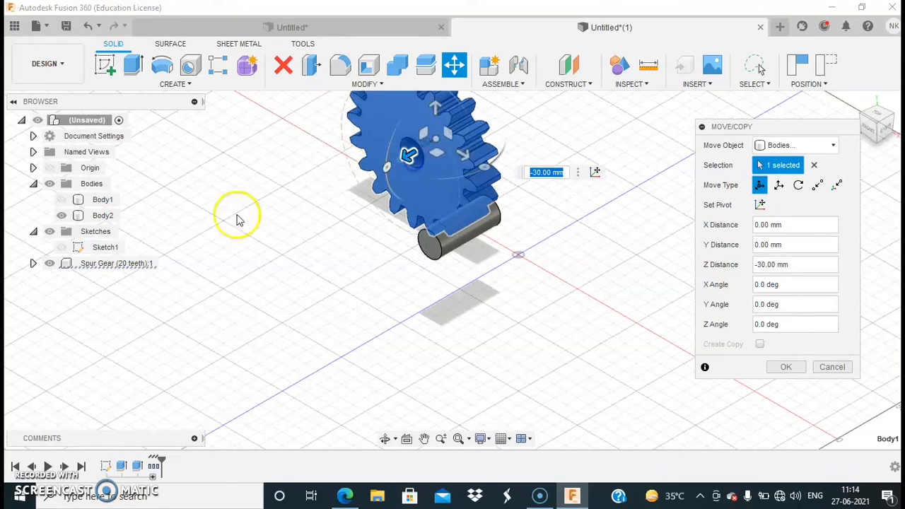
pyautogui.click(62, 199)
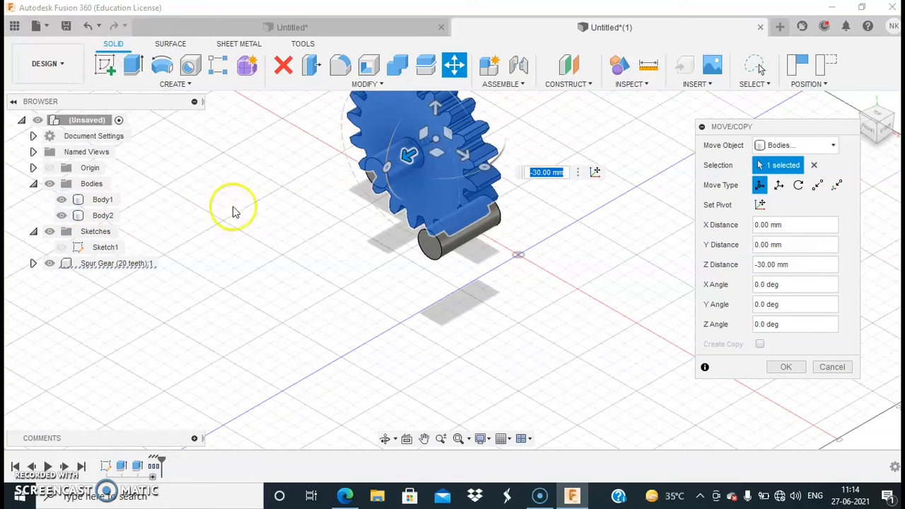
pyautogui.moveTo(386, 187); pyautogui.dragTo(514, 182)
pyautogui.click(785, 367)
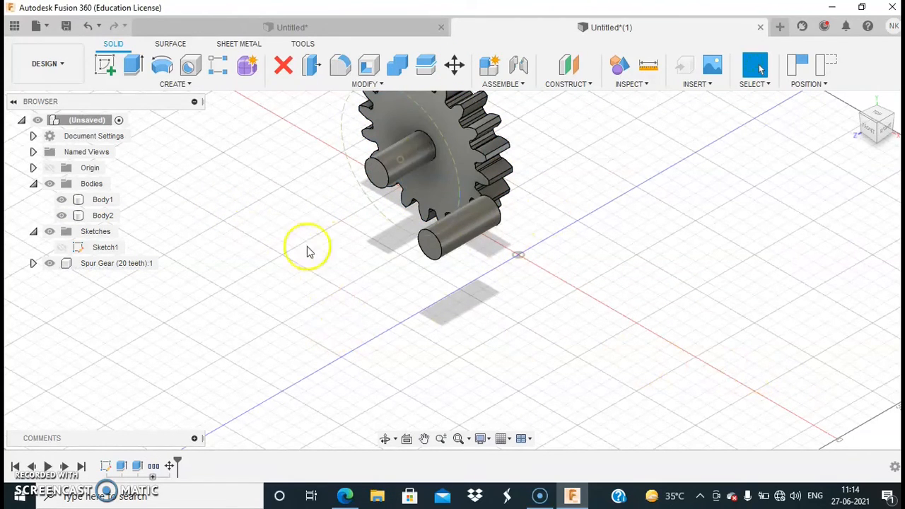
# - Create a metric spur gear with module 2.5, 30 teeth, 1 mm root fillet radius, 20 mm thickness and 20 mm hole diameter
pyautogui.keyDown('shift'); pyautogui.moveTo(277, 237); pyautogui.dragTo(326, 203, button='middle'); pyautogui.keyUp('shift')
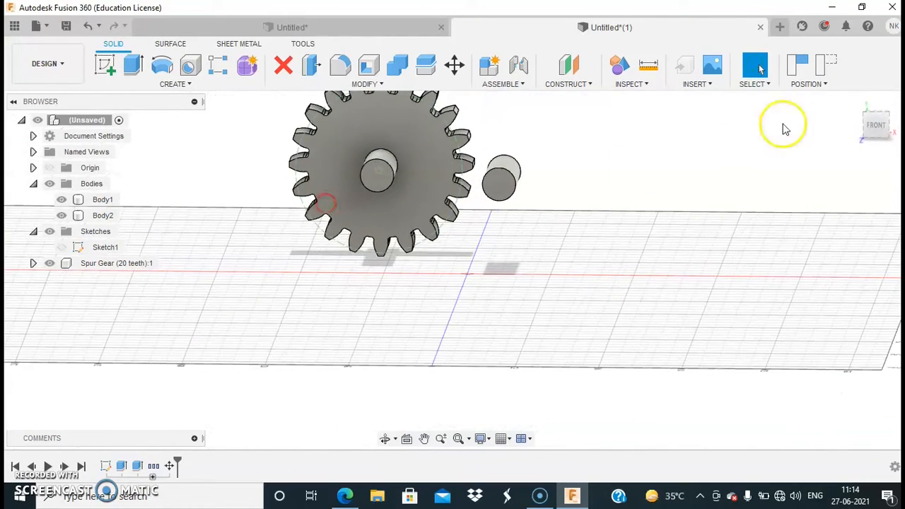
pyautogui.click(874, 132)
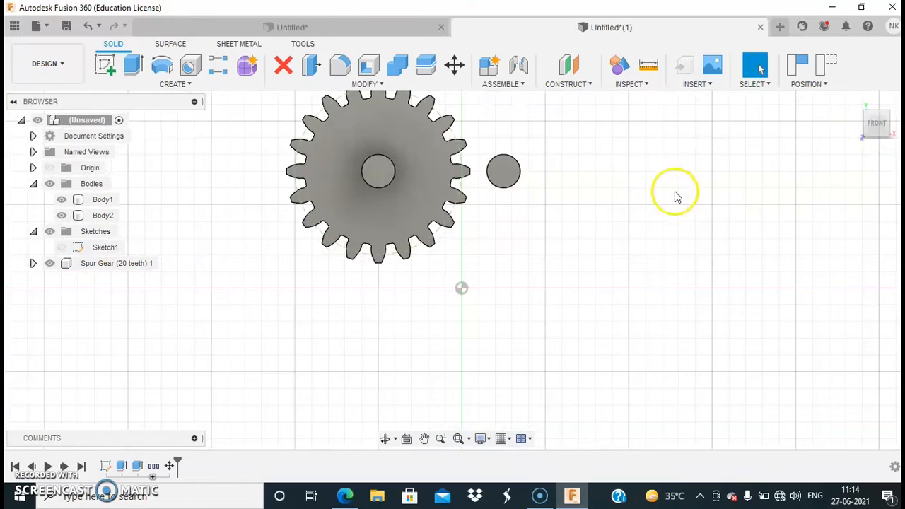
pyautogui.keyDown('shift'); pyautogui.moveTo(632, 214); pyautogui.dragTo(584, 234, button='middle'); pyautogui.keyUp('shift')
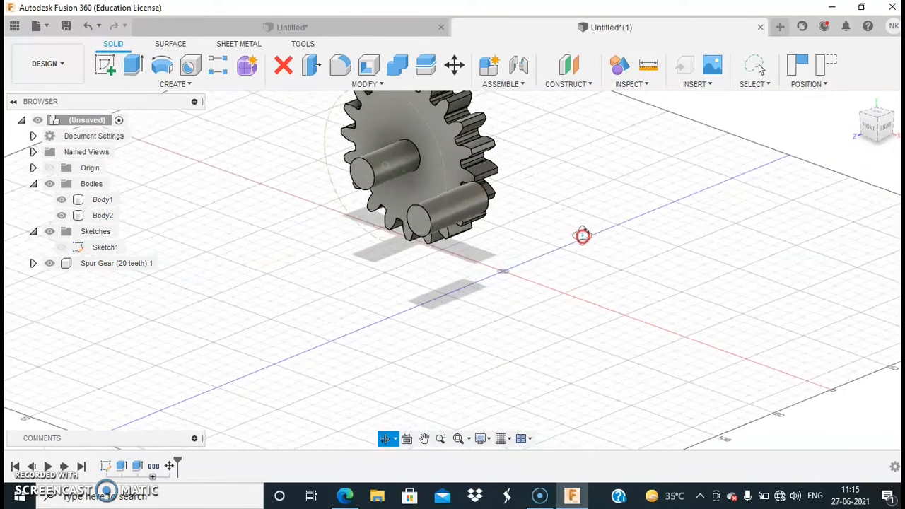
pyautogui.click(188, 86)
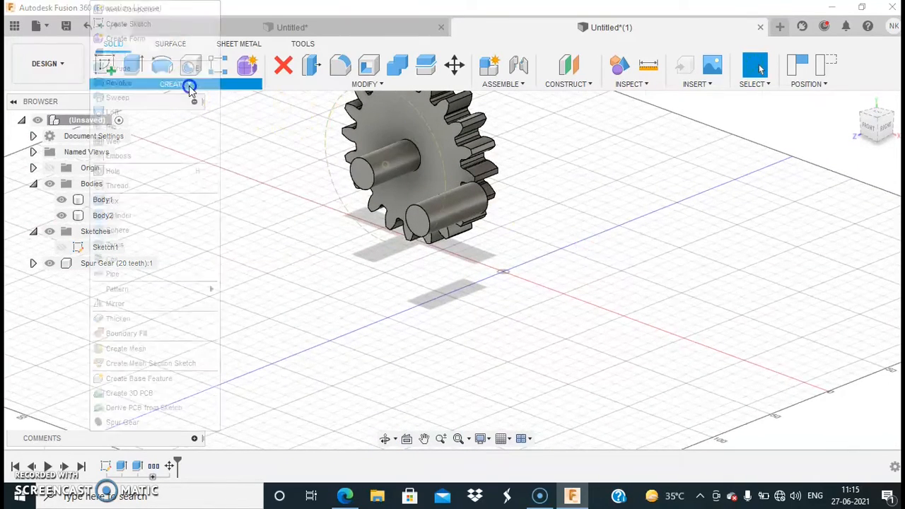
pyautogui.click(148, 422)
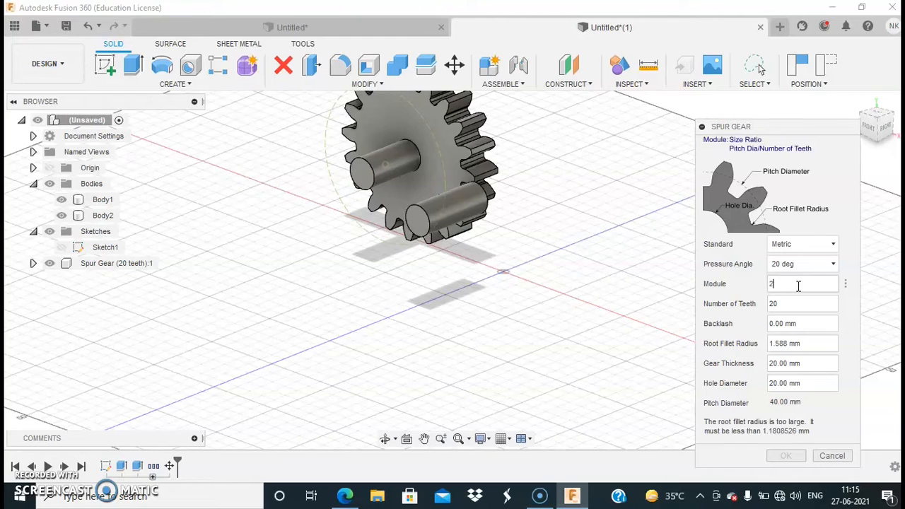
pyautogui.click(789, 304)
pyautogui.click(786, 456)
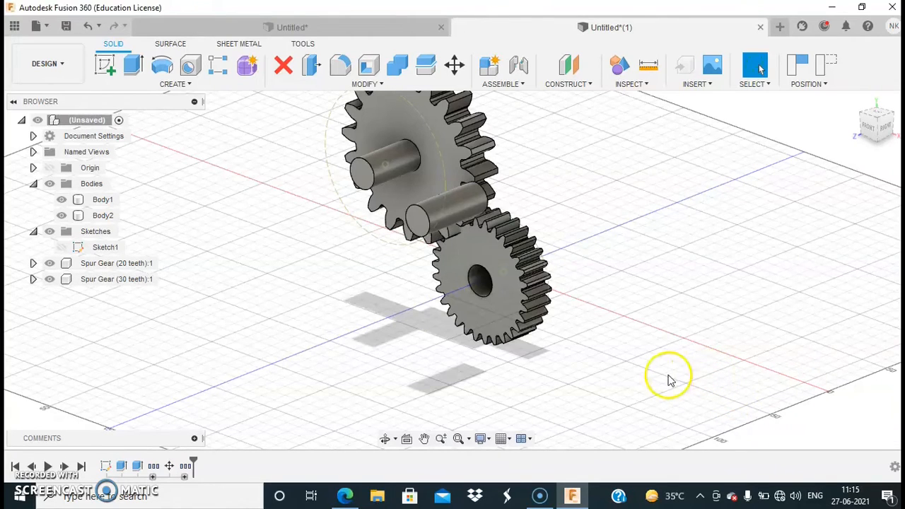
# - Align the 30-tooth gear's hole with the front end face of the left shaft
pyautogui.click(382, 85)
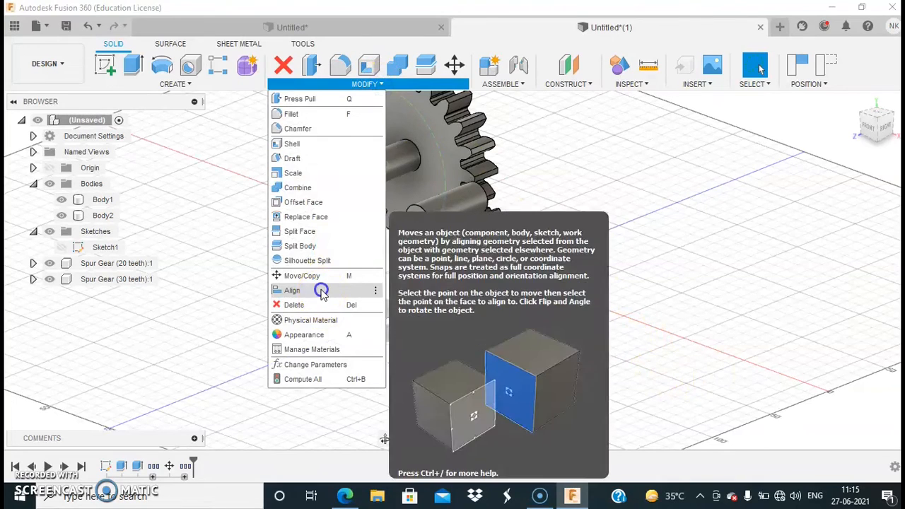
pyautogui.click(322, 291)
pyautogui.click(478, 279)
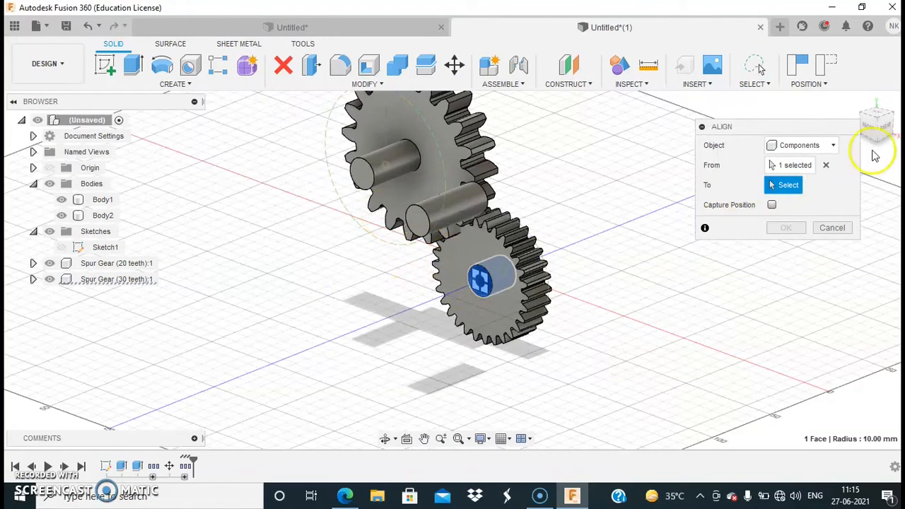
pyautogui.click(826, 165)
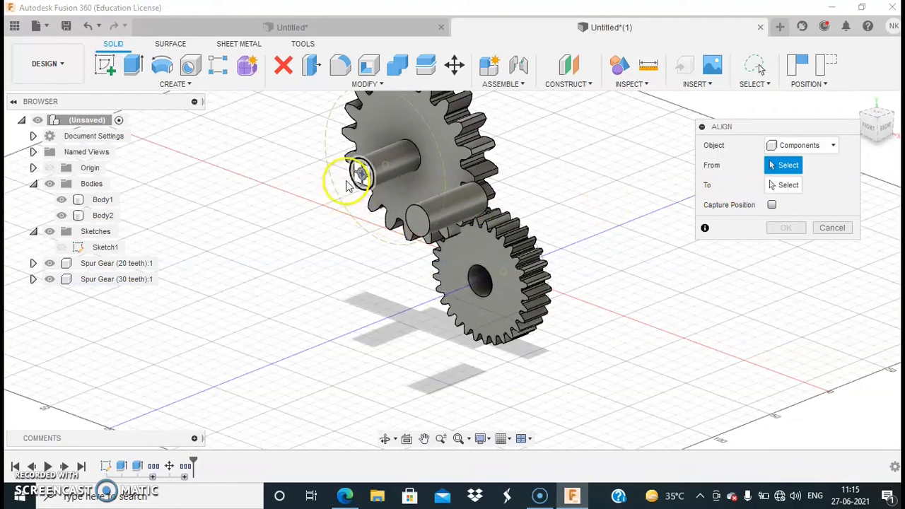
pyautogui.click(481, 281)
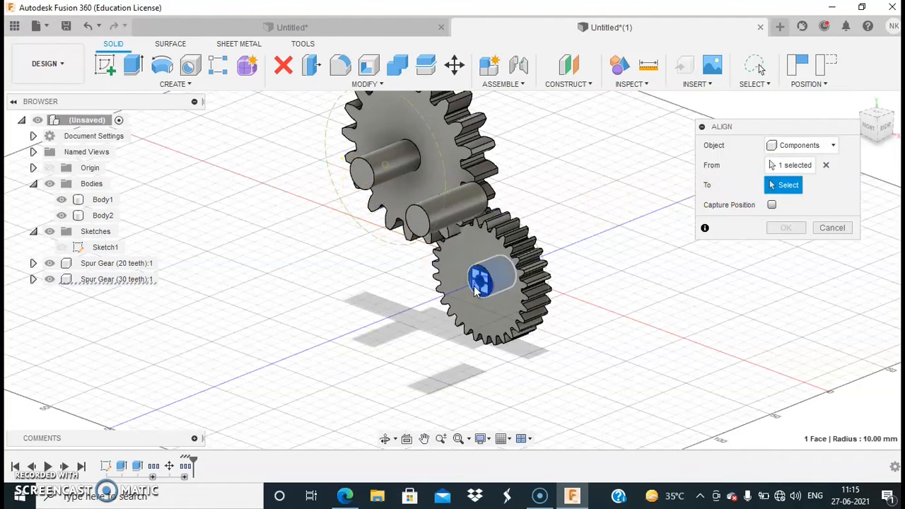
pyautogui.click(359, 174)
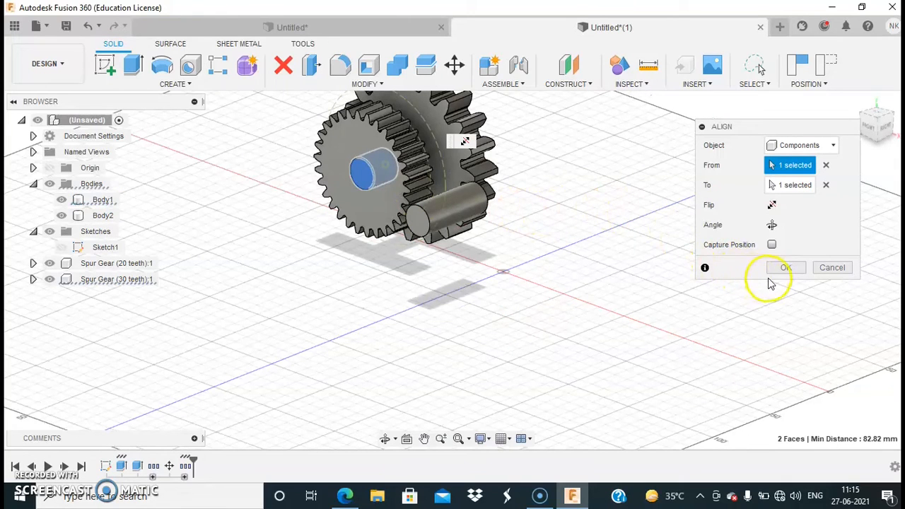
pyautogui.click(774, 205)
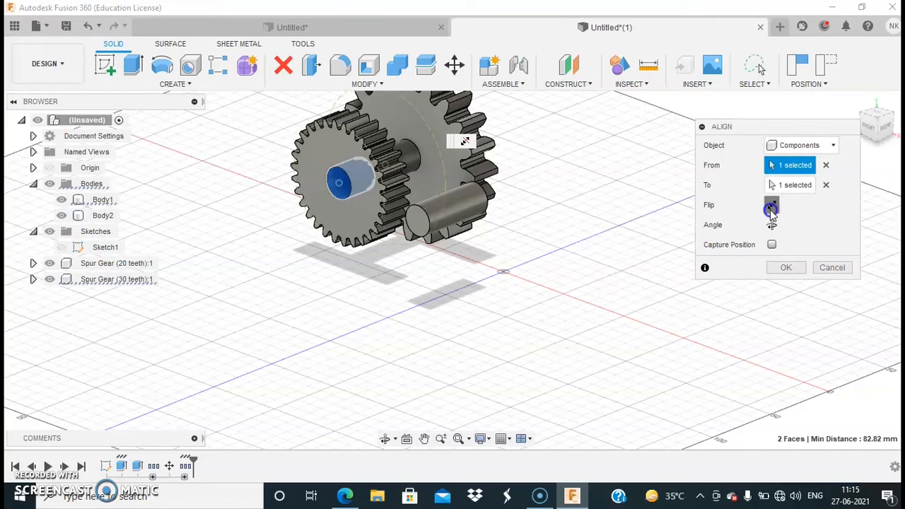
pyautogui.click(789, 270)
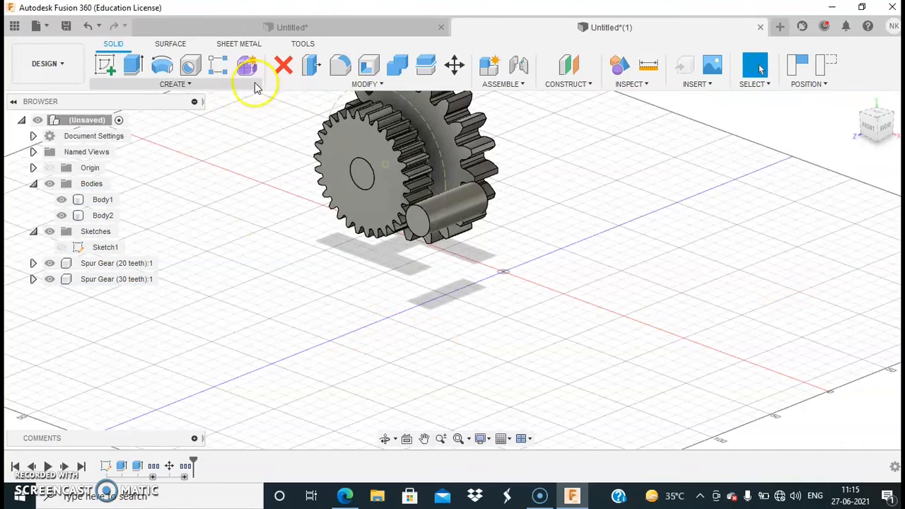
# - Create a second spur gear with the same settings: module 2.5, 30 teeth, 20 mm thickness and 20 mm hole diameter
pyautogui.click(203, 89)
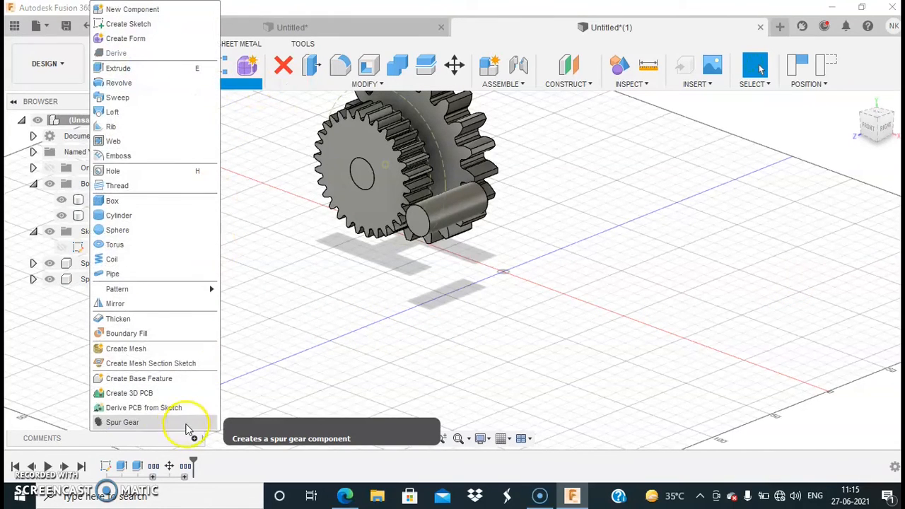
pyautogui.click(124, 422)
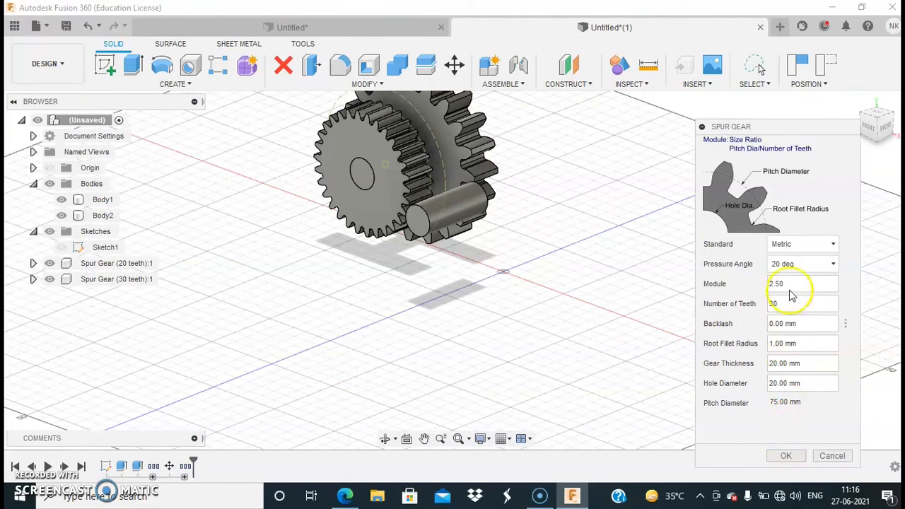
pyautogui.click(784, 456)
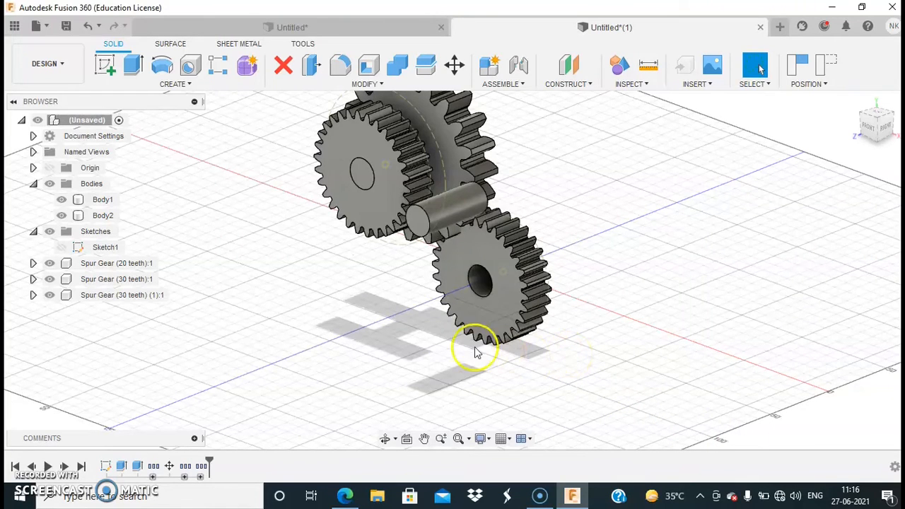
# - Align the second 30-tooth gear's hole with the front end face of the right shaft
pyautogui.click(380, 88)
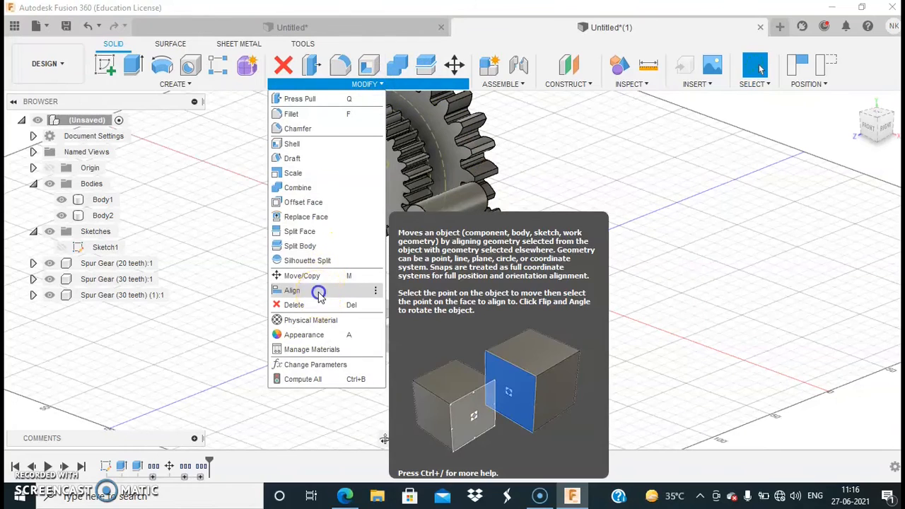
pyautogui.click(319, 293)
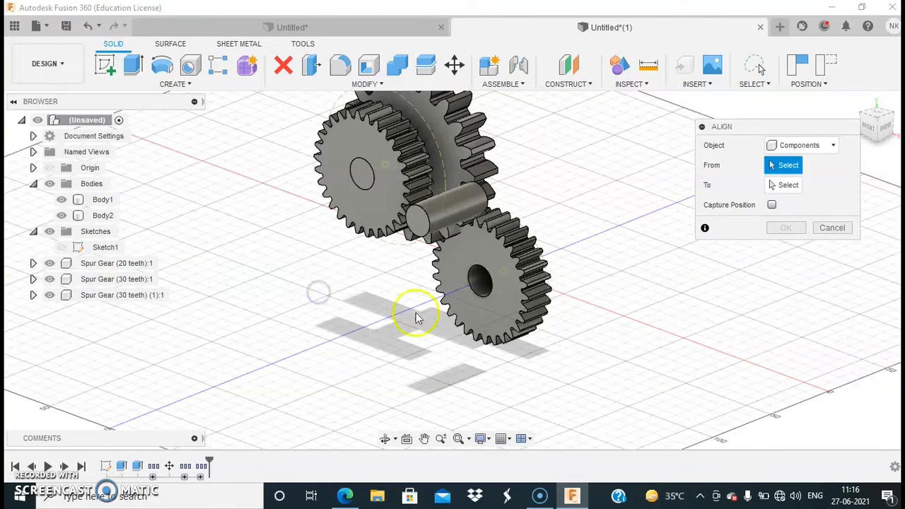
pyautogui.click(480, 291)
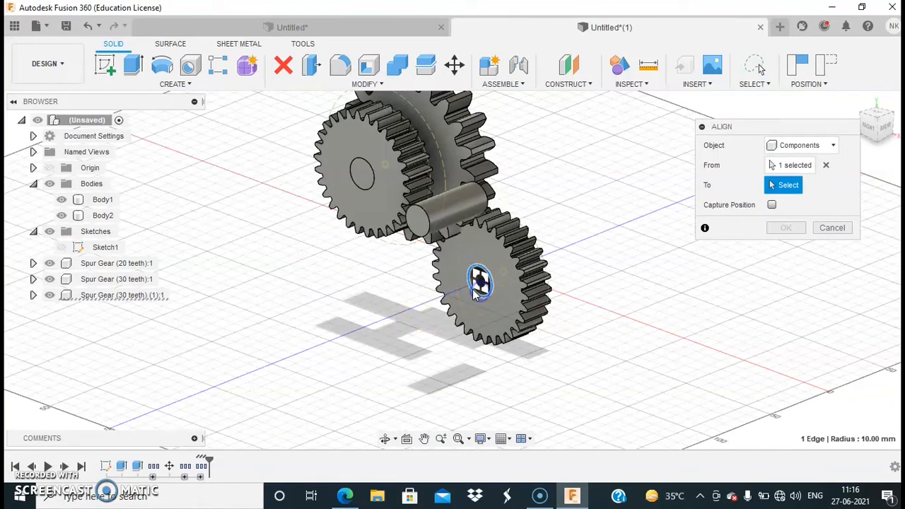
pyautogui.click(418, 217)
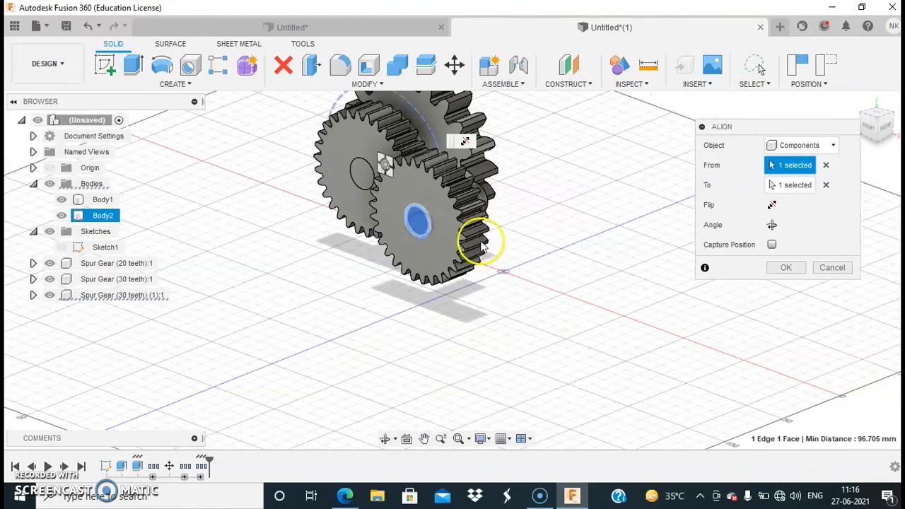
pyautogui.click(793, 268)
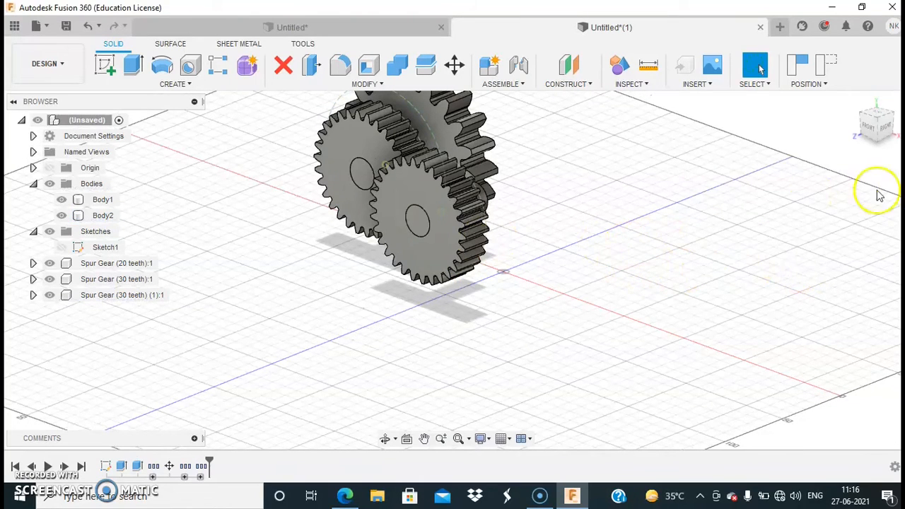
# - Move the second 30-tooth gear -30 mm in Z along the right shaft so it sits inward from the shaft's end
pyautogui.click(888, 131)
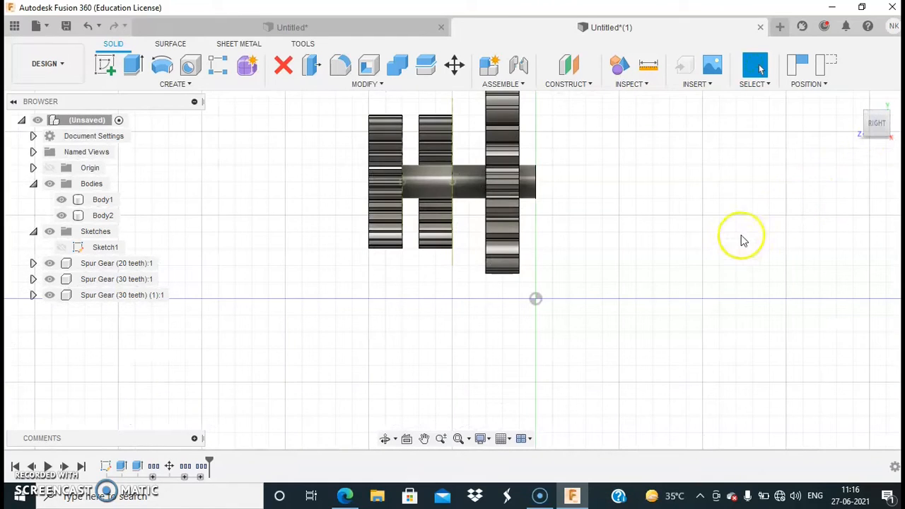
pyautogui.click(459, 64)
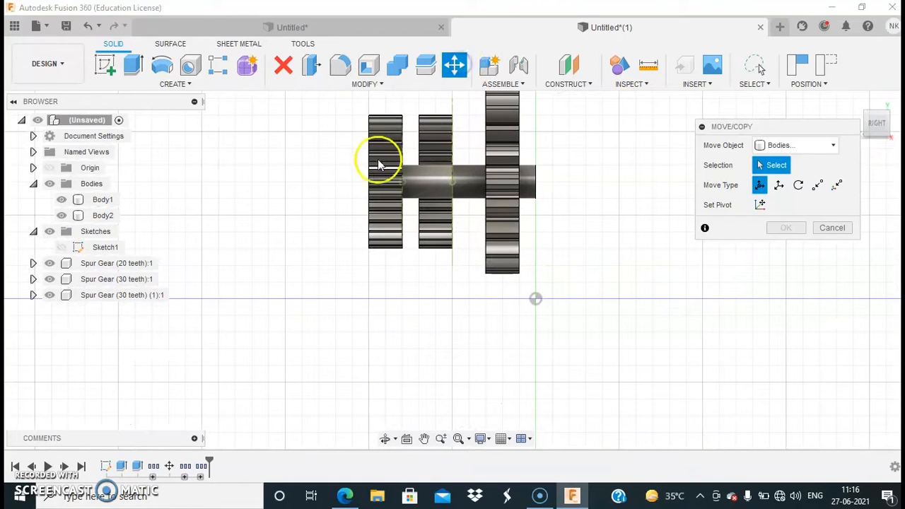
pyautogui.click(367, 189)
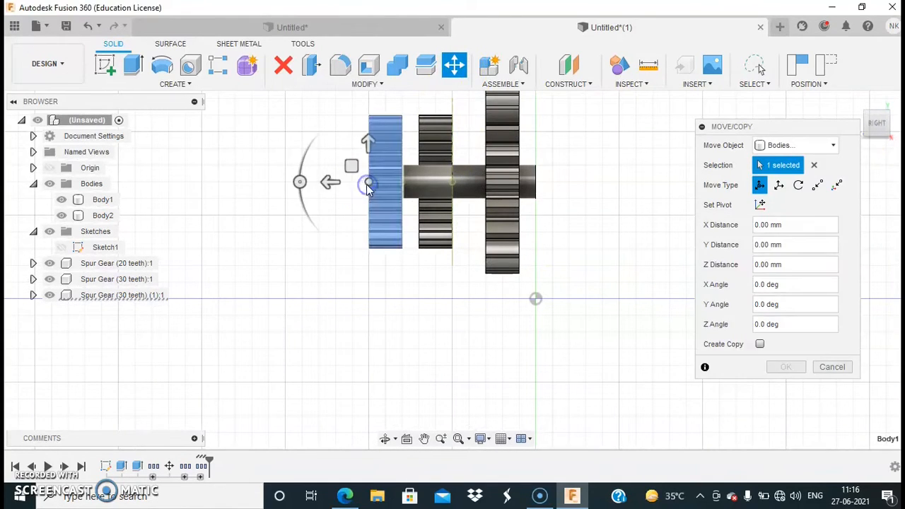
pyautogui.moveTo(330, 181); pyautogui.dragTo(378, 182)
pyautogui.click(580, 305)
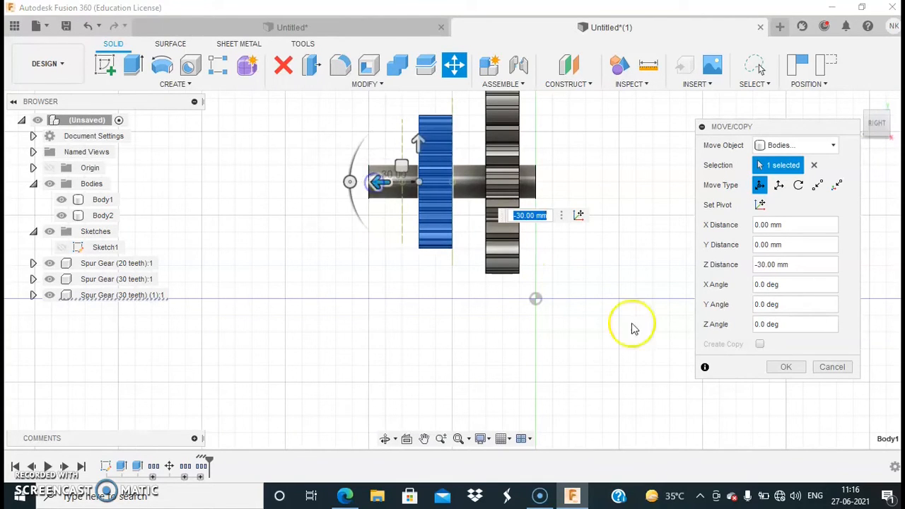
pyautogui.click(782, 366)
# - Hide the right shaft and rotate its 30-tooth gear 5 degrees about Z so its teeth mesh with the left 30-tooth gear
pyautogui.keyDown('shift'); pyautogui.moveTo(392, 317); pyautogui.dragTo(497, 317, button='middle'); pyautogui.keyUp('shift')
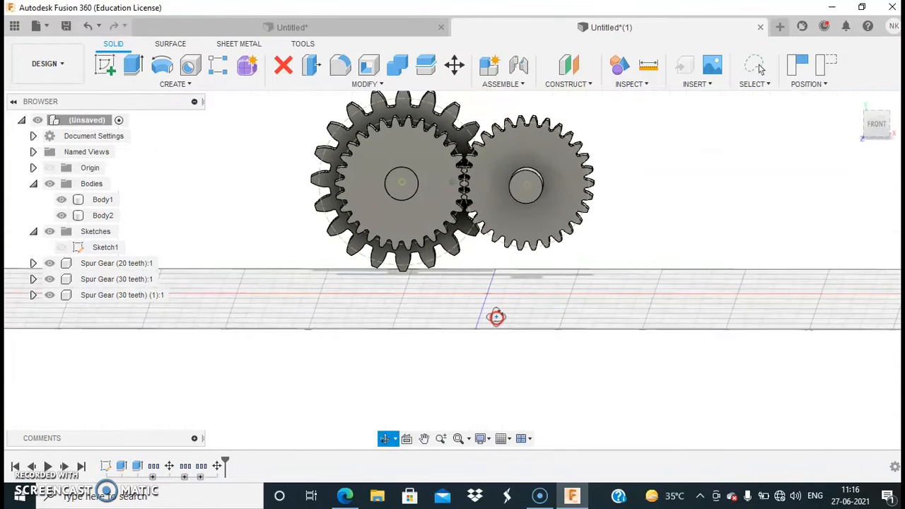
pyautogui.click(452, 67)
pyautogui.click(532, 151)
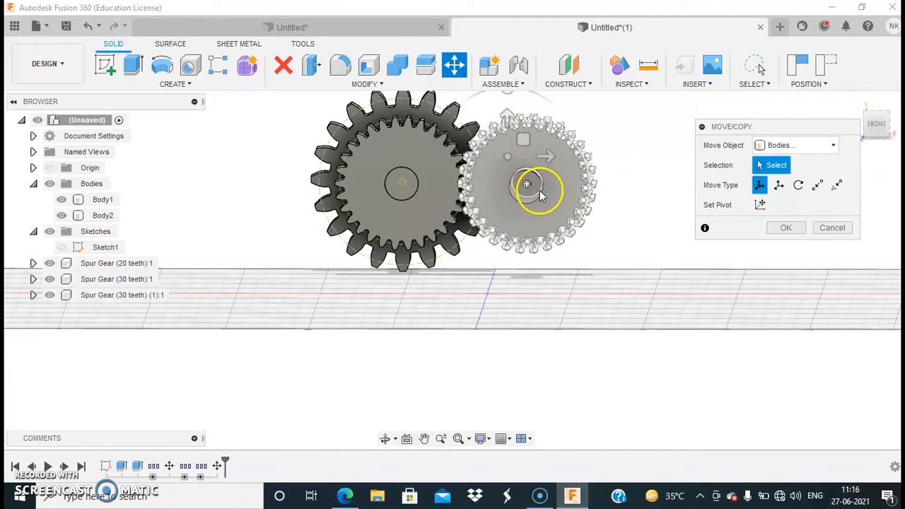
pyautogui.click(878, 124)
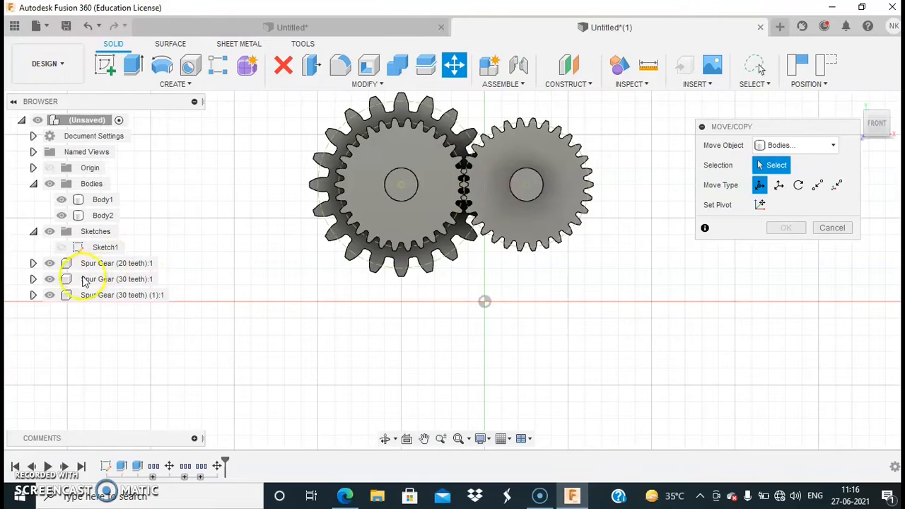
pyautogui.click(63, 212)
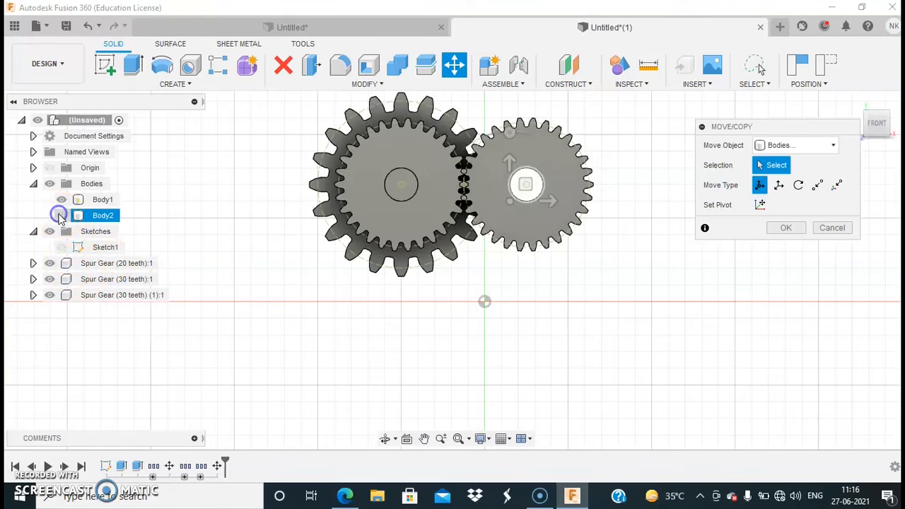
pyautogui.click(538, 197)
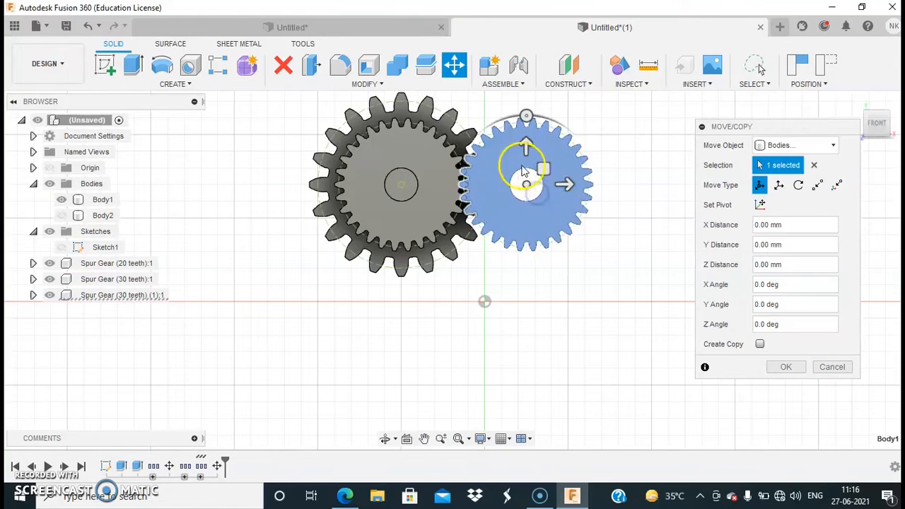
pyautogui.moveTo(526, 117); pyautogui.dragTo(520, 119)
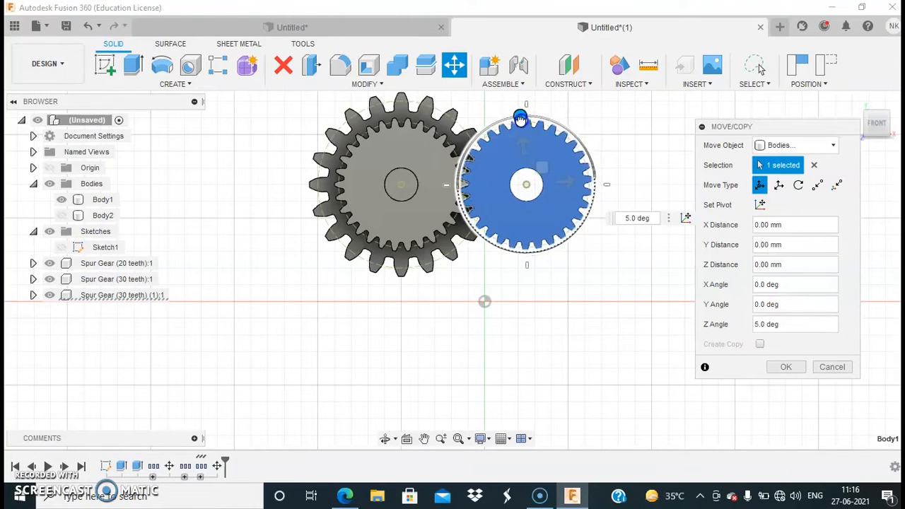
pyautogui.click(767, 305)
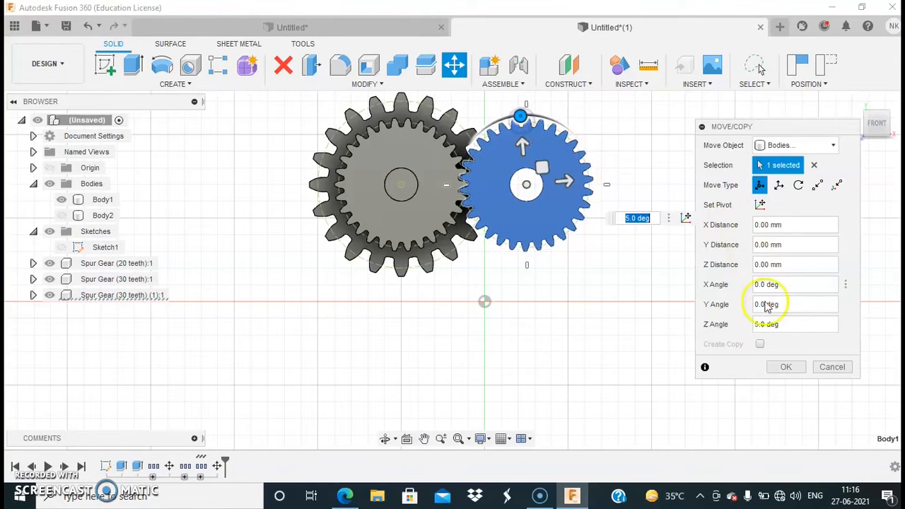
pyautogui.click(782, 368)
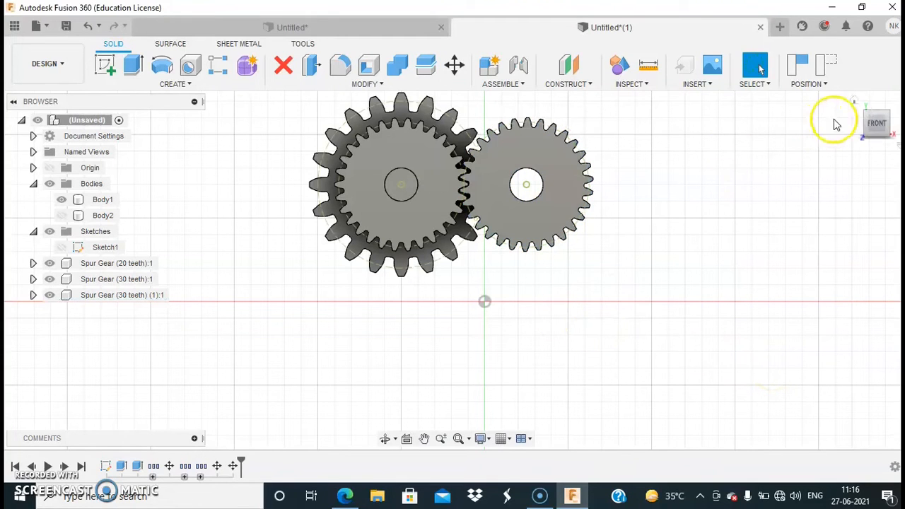
# - Show the right shaft again and apply the Paint - Metallic (Yellow) appearance to both shafts
pyautogui.click(853, 102)
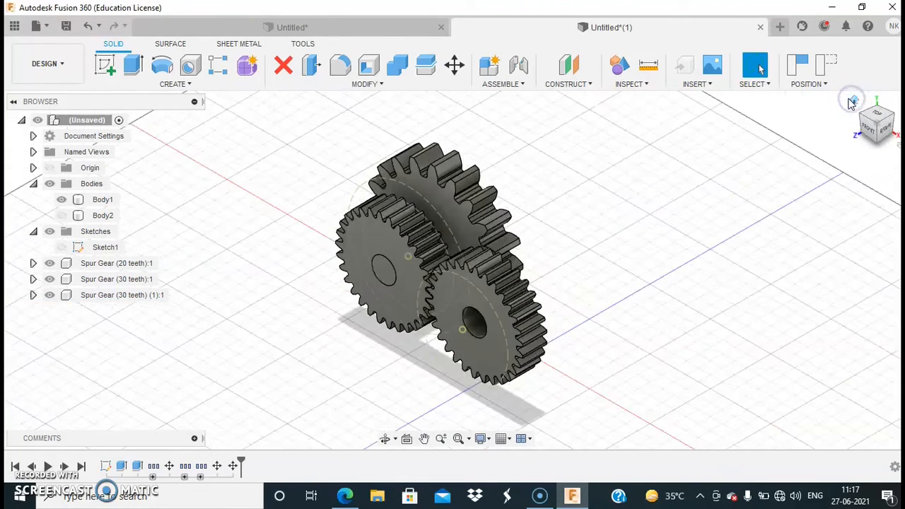
pyautogui.click(368, 85)
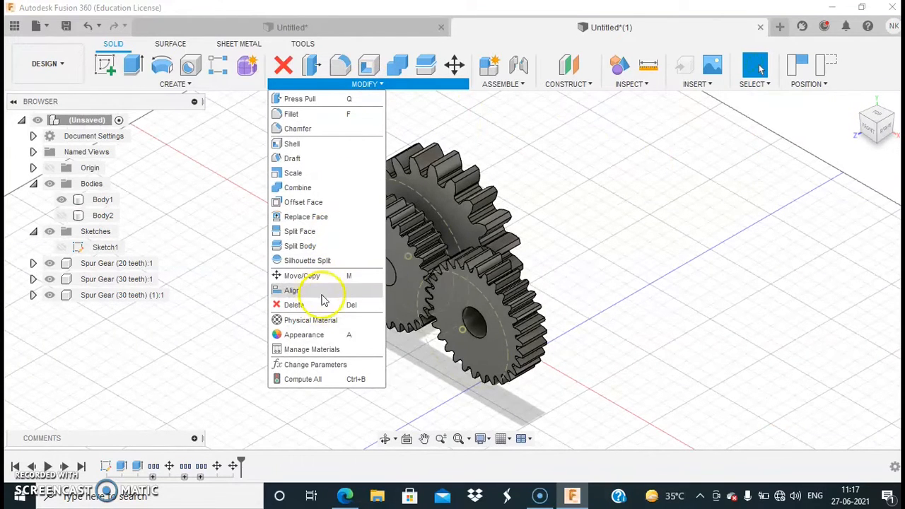
pyautogui.click(315, 337)
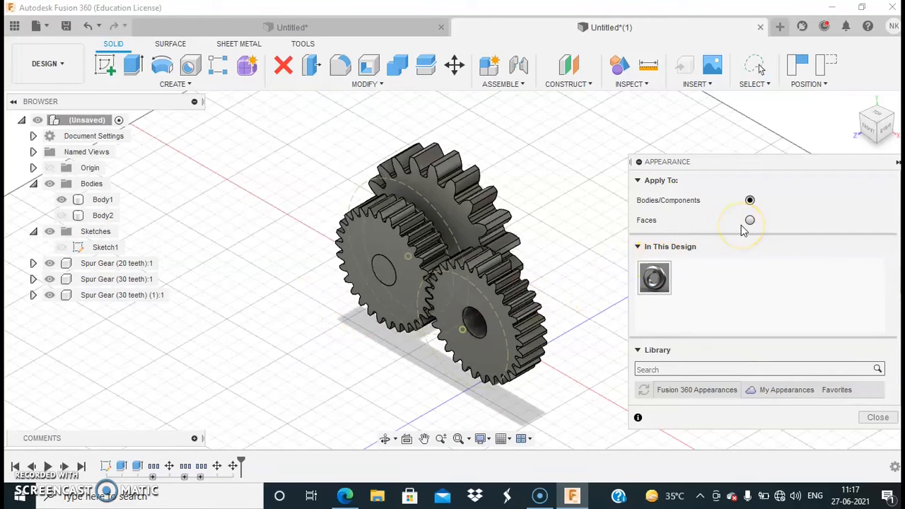
pyautogui.click(63, 216)
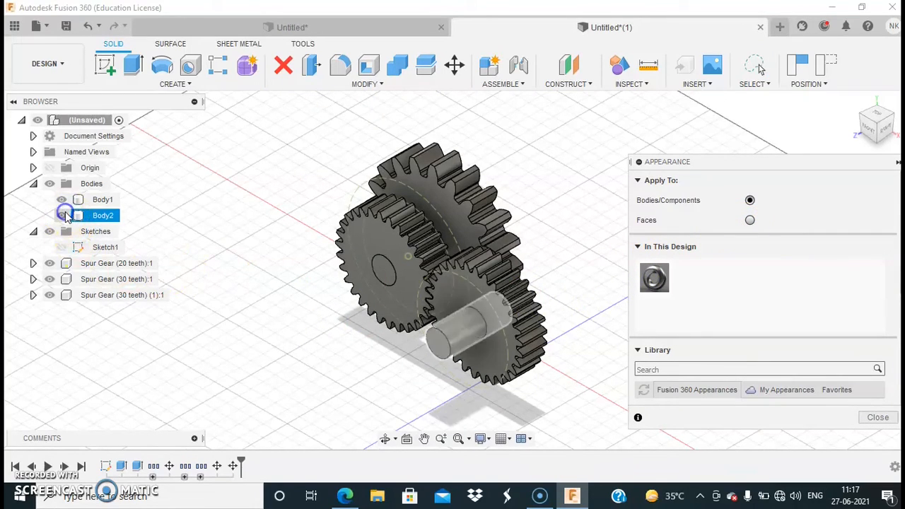
pyautogui.scroll(-2, 851, 267)
pyautogui.scroll(-2, 792, 325)
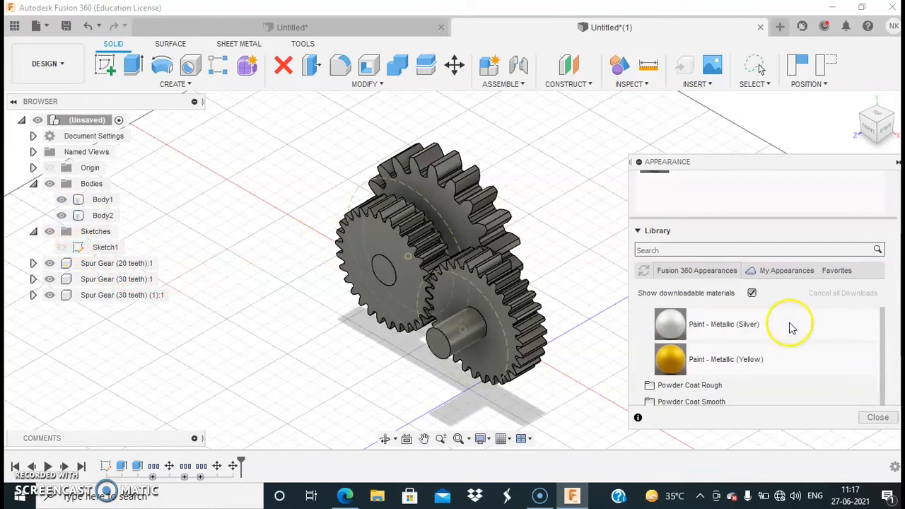
pyautogui.moveTo(669, 368)
pyautogui.mouseDown()
pyautogui.moveTo(468, 357)
pyautogui.moveTo(466, 367)
pyautogui.mouseUp()
pyautogui.keyDown('shift'); pyautogui.moveTo(576, 247); pyautogui.dragTo(528, 250, button='middle'); pyautogui.keyUp('shift')
pyautogui.moveTo(698, 358)
pyautogui.mouseDown()
pyautogui.moveTo(615, 338)
pyautogui.moveTo(542, 243)
pyautogui.moveTo(522, 243)
pyautogui.moveTo(535, 247)
pyautogui.mouseUp()
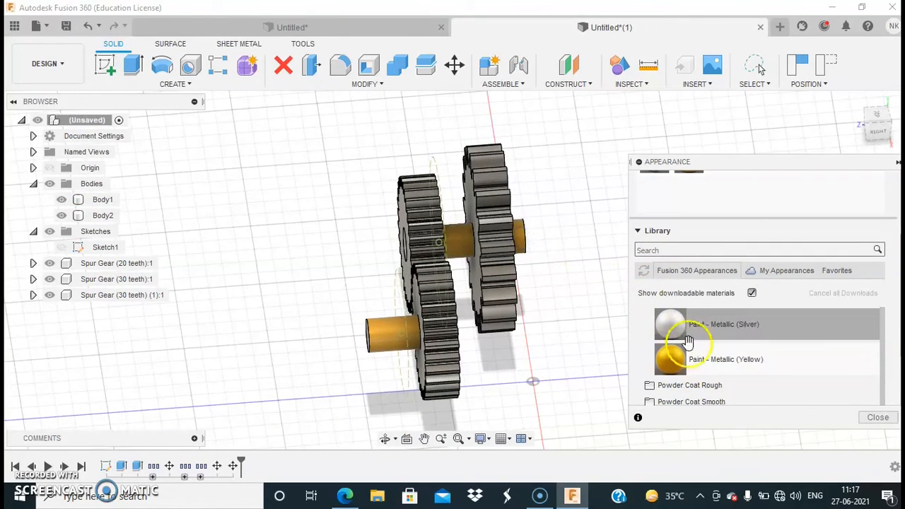
# - Apply Paint - Metallic (Blue) to the 20-tooth gear and Paint - Metallic (Green) to the 30-tooth gear on the right shaft
pyautogui.moveTo(689, 324)
pyautogui.mouseDown()
pyautogui.moveTo(574, 339)
pyautogui.moveTo(528, 318)
pyautogui.moveTo(643, 317)
pyautogui.mouseUp()
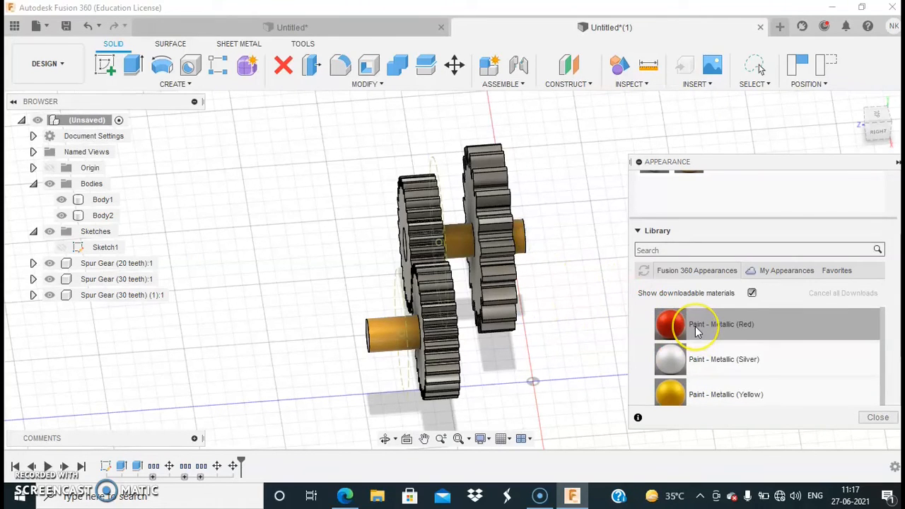
pyautogui.moveTo(697, 324); pyautogui.dragTo(530, 296)
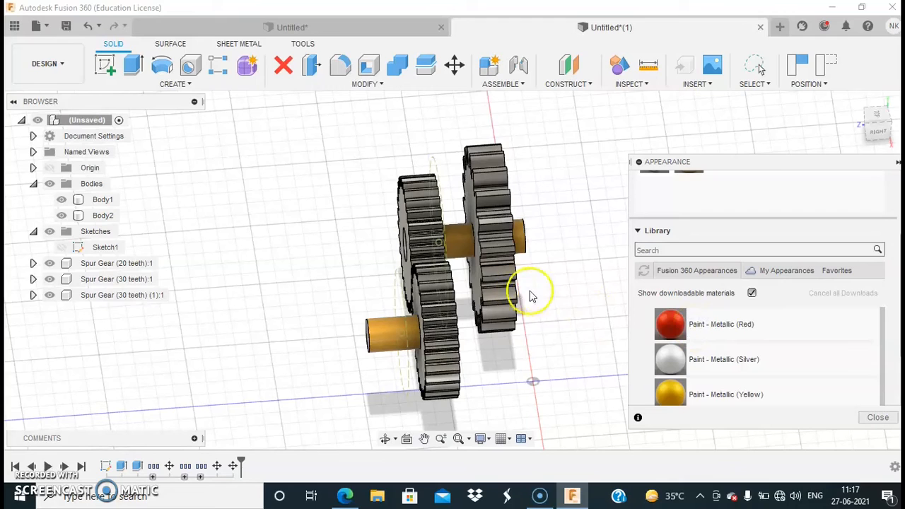
pyautogui.moveTo(678, 324)
pyautogui.mouseDown()
pyautogui.moveTo(586, 332)
pyautogui.moveTo(509, 313)
pyautogui.moveTo(677, 340)
pyautogui.mouseUp()
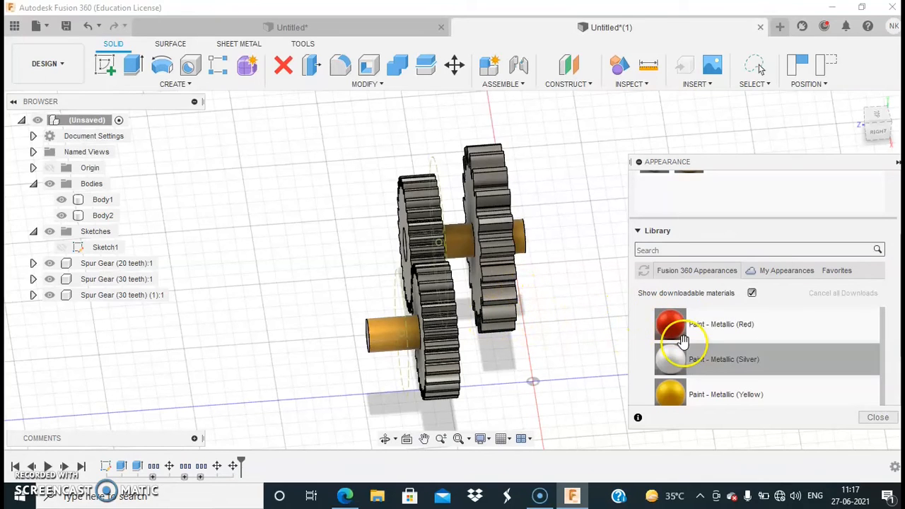
pyautogui.scroll(2, 723, 339)
pyautogui.scroll(-2, 723, 339)
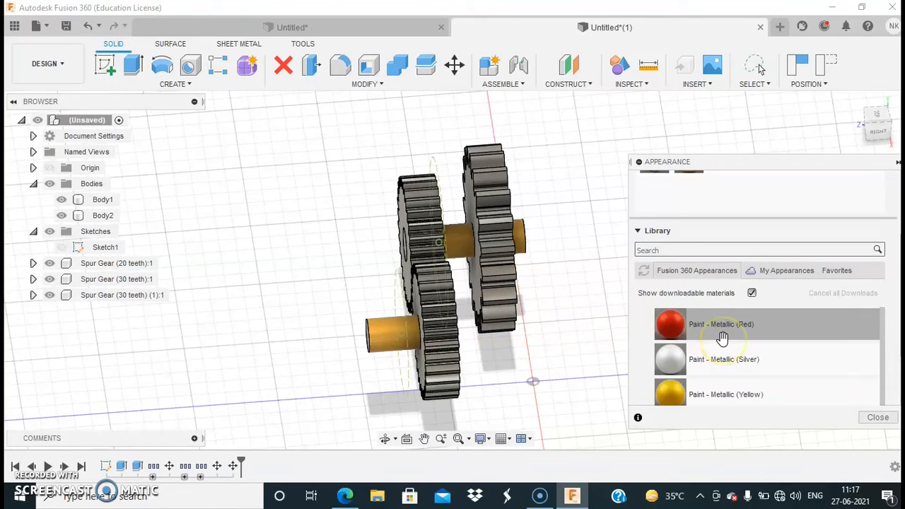
pyautogui.scroll(2, 723, 339)
pyautogui.moveTo(671, 327); pyautogui.dragTo(500, 329)
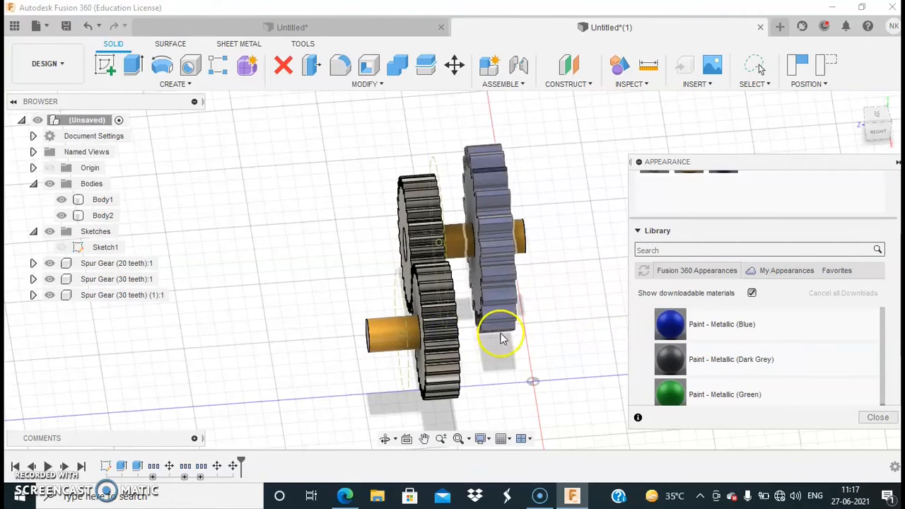
pyautogui.moveTo(669, 325); pyautogui.dragTo(440, 361)
# - Apply Paint - Metallic (Red) to the 30-tooth gear on the left shaft and finish the appearance changes
pyautogui.scroll(3, 703, 370)
pyautogui.scroll(-1, 646, 381)
pyautogui.keyDown('shift'); pyautogui.moveTo(289, 350); pyautogui.dragTo(355, 328, button='middle'); pyautogui.keyUp('shift')
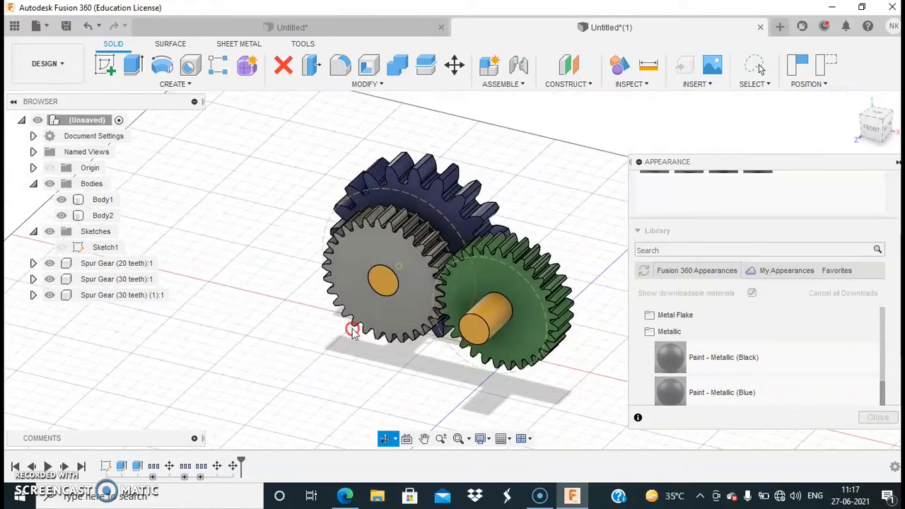
pyautogui.scroll(-3, 639, 356)
pyautogui.moveTo(670, 331)
pyautogui.mouseDown()
pyautogui.moveTo(540, 356)
pyautogui.moveTo(359, 322)
pyautogui.moveTo(341, 309)
pyautogui.moveTo(360, 302)
pyautogui.mouseUp()
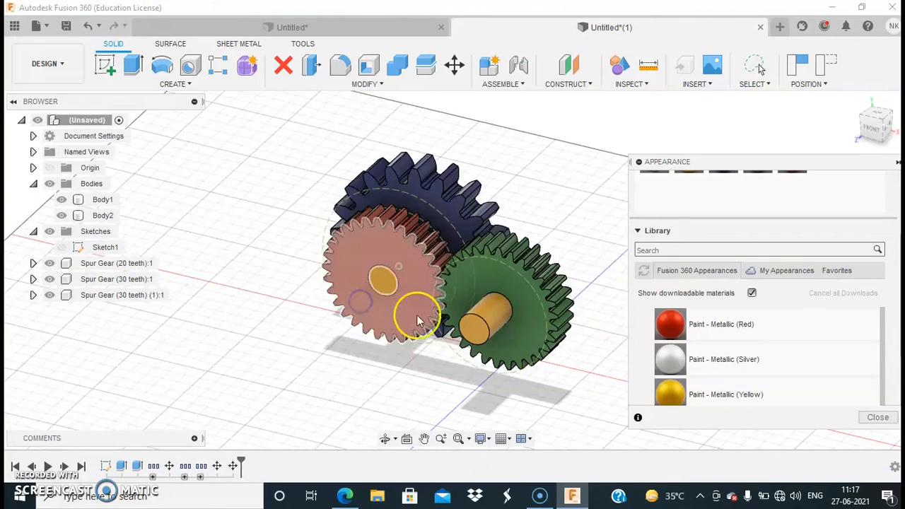
pyautogui.click(877, 417)
pyautogui.keyDown('shift'); pyautogui.moveTo(669, 367); pyautogui.dragTo(651, 351, button='middle'); pyautogui.keyUp('shift')
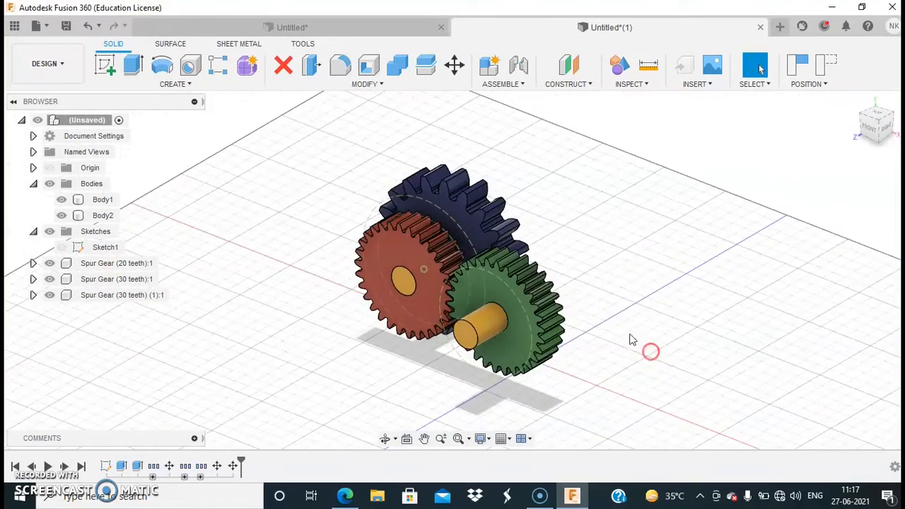
pyautogui.click(522, 88)
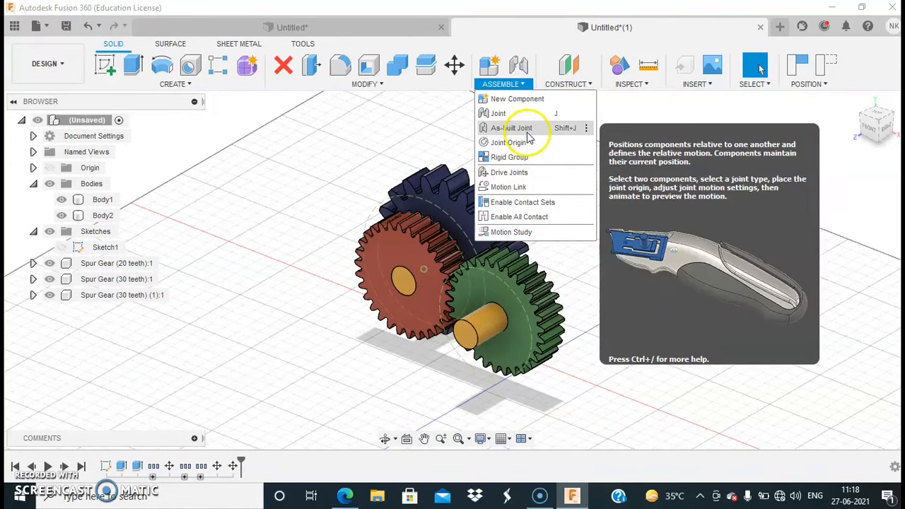
pyautogui.click(524, 128)
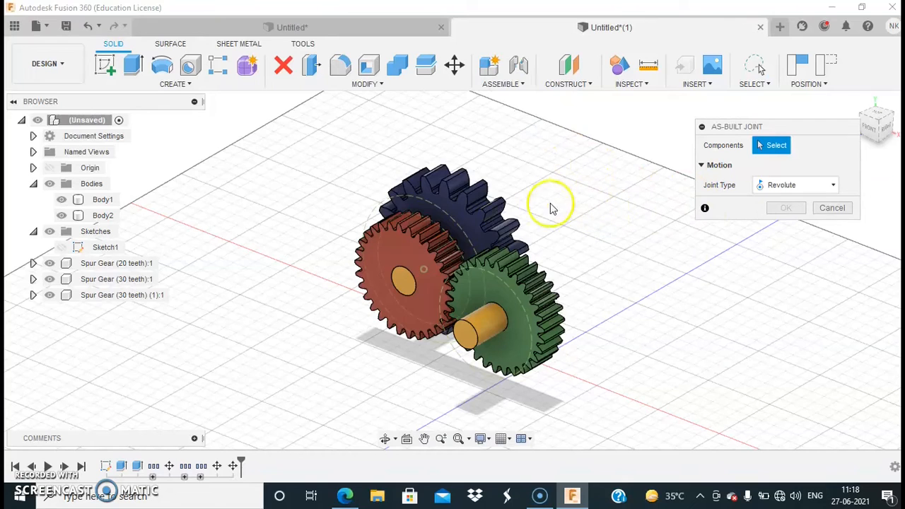
pyautogui.click(393, 243)
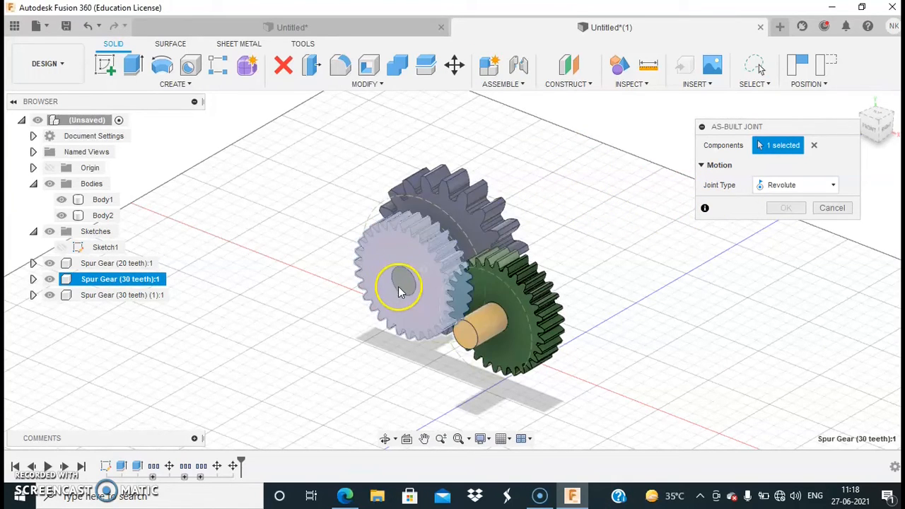
pyautogui.click(824, 208)
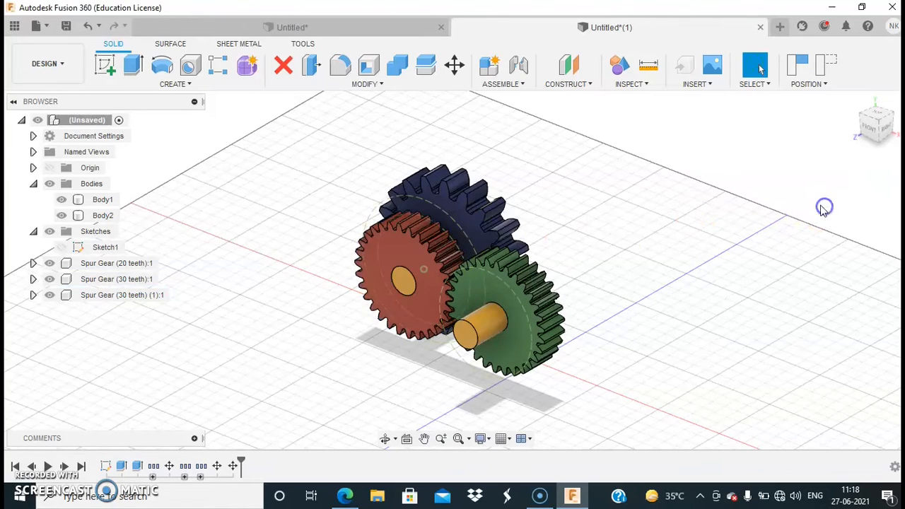
# - Convert both shaft bodies into separate components
pyautogui.rightClick(105, 198)
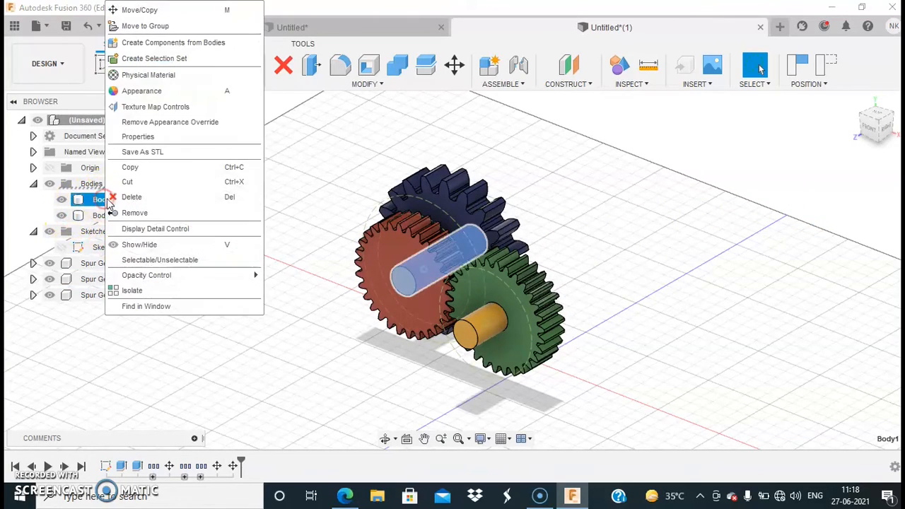
pyautogui.click(207, 43)
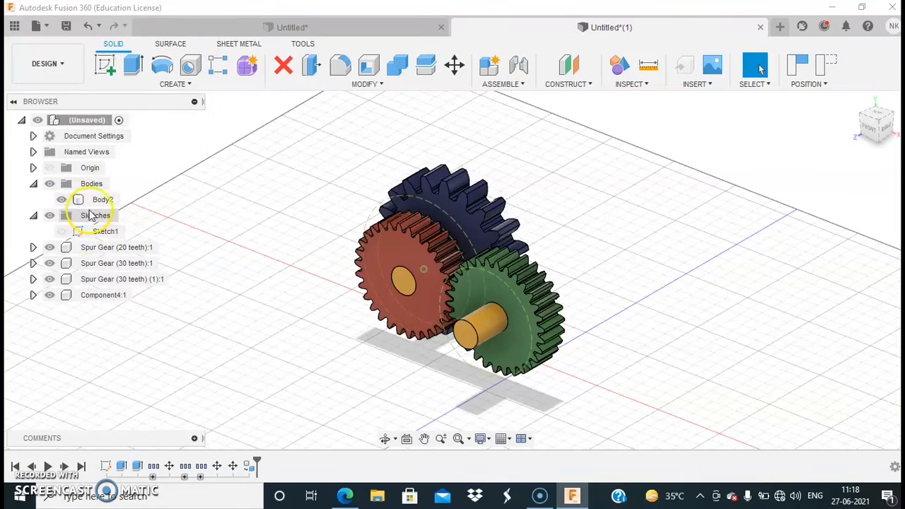
pyautogui.rightClick(92, 200)
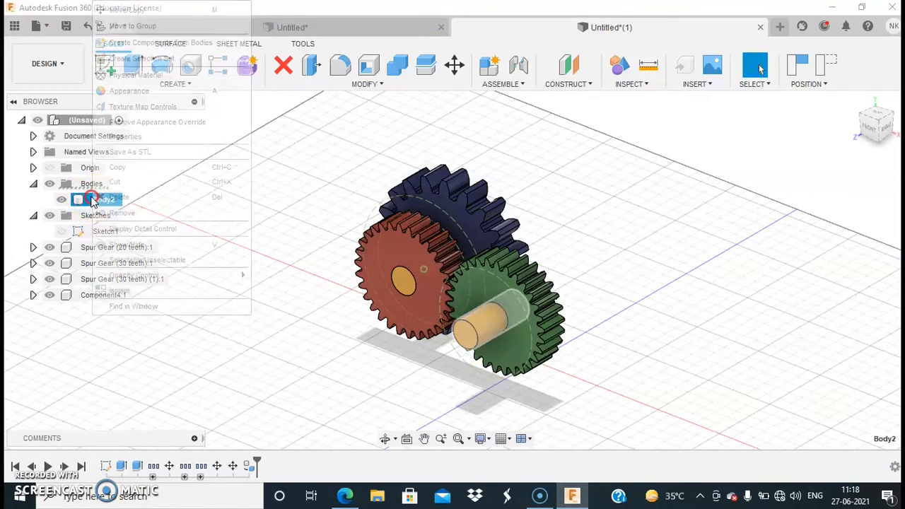
pyautogui.click(220, 45)
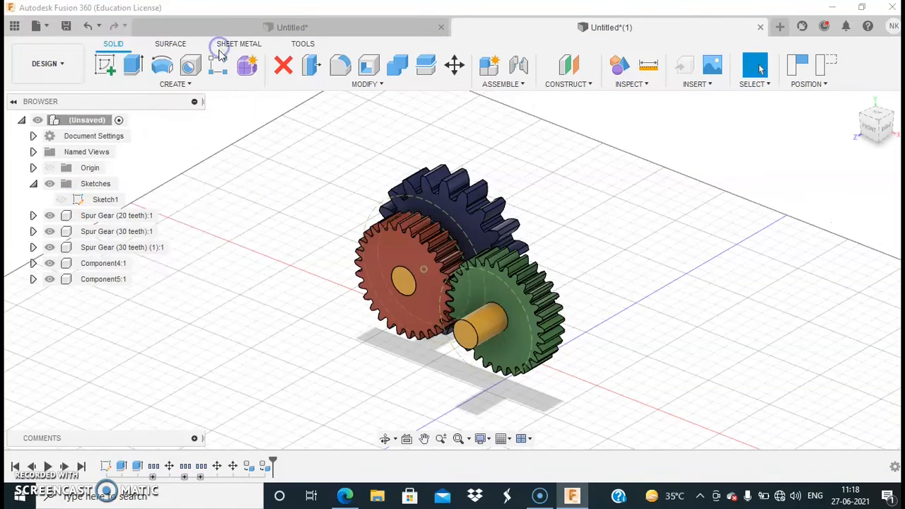
# - Create a revolute as-built joint between the red 30-tooth gear and the left shaft, snapped to the centre of the shaft's front end face
pyautogui.click(505, 84)
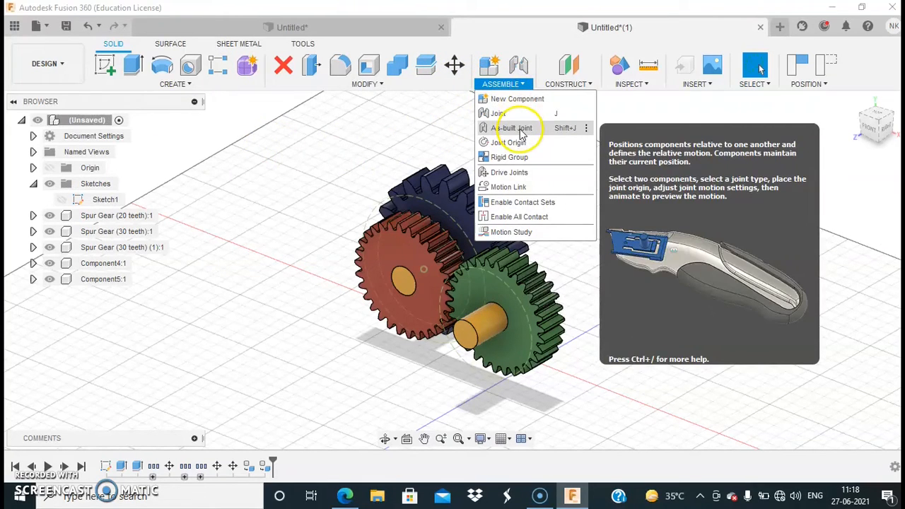
pyautogui.click(522, 135)
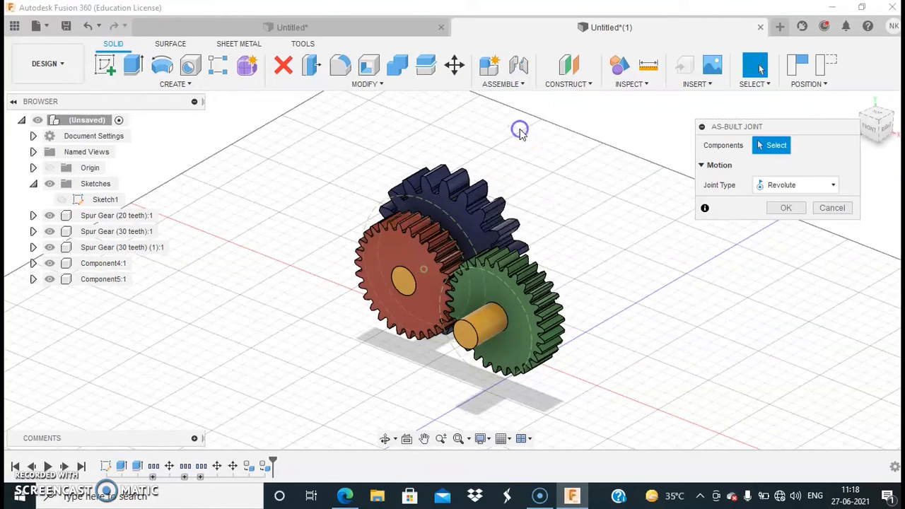
pyautogui.click(397, 239)
pyautogui.click(401, 287)
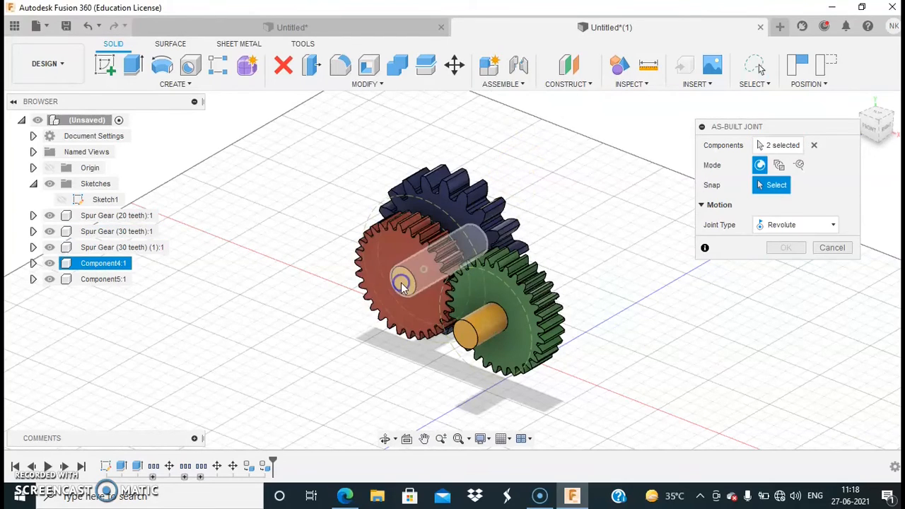
pyautogui.click(402, 284)
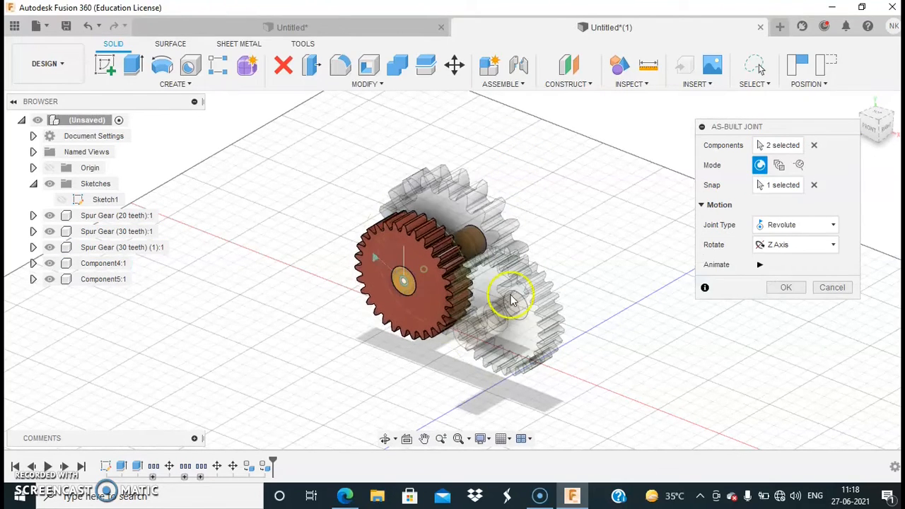
pyautogui.click(783, 289)
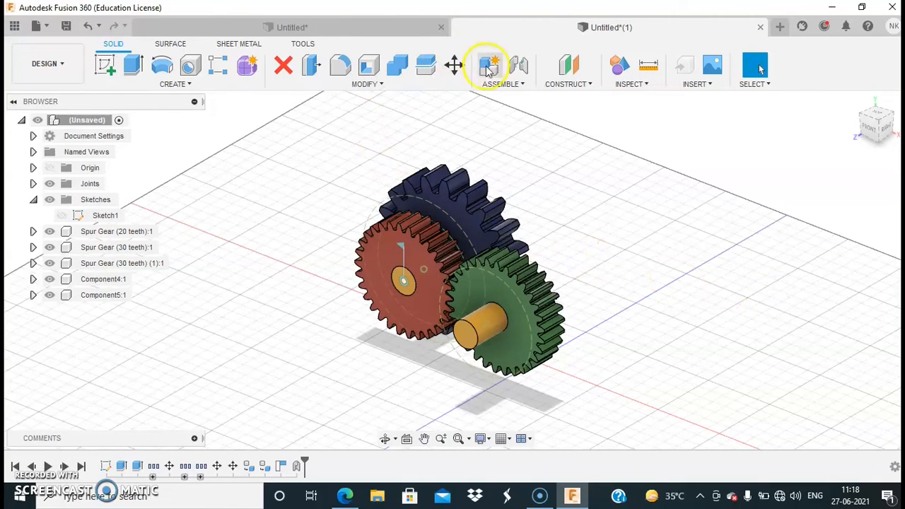
# - Join the blue 20-tooth gear to the left shaft with a revolute as-built joint at the gear's bore, hiding the red gear only while selecting
pyautogui.click(521, 85)
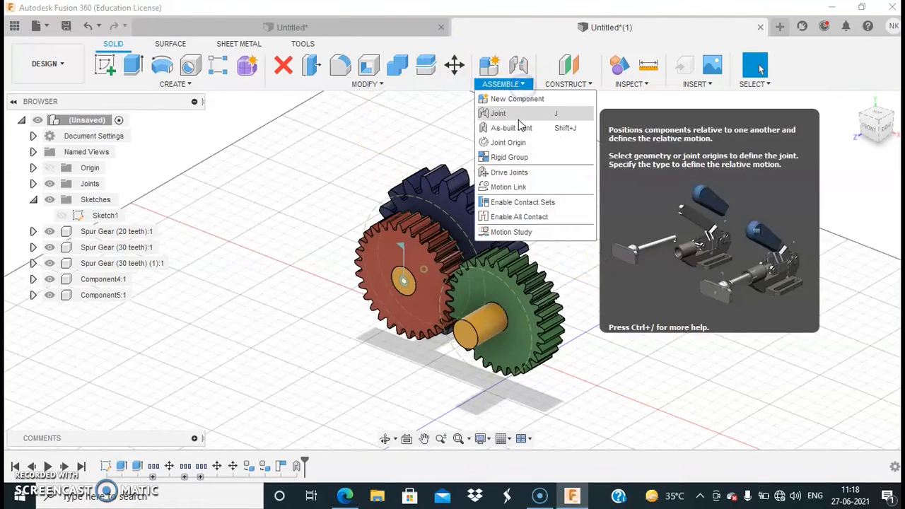
pyautogui.click(521, 128)
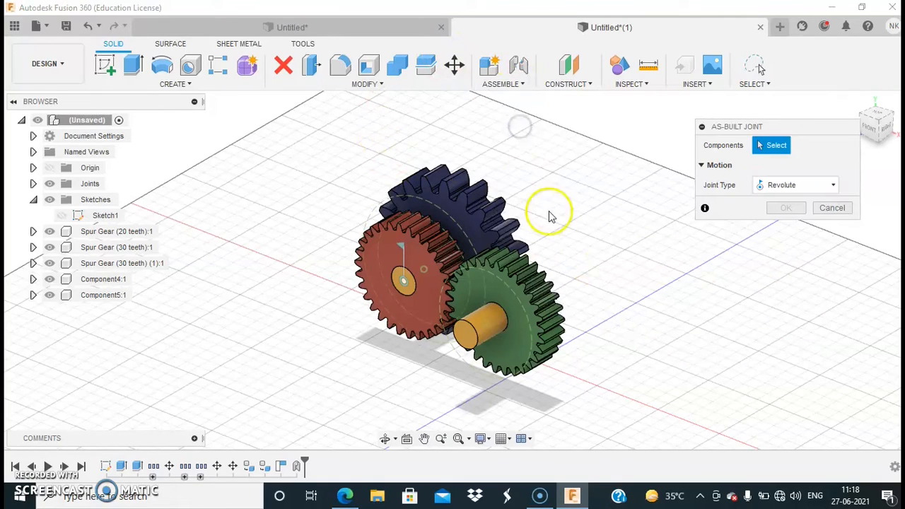
pyautogui.click(495, 220)
pyautogui.click(472, 217)
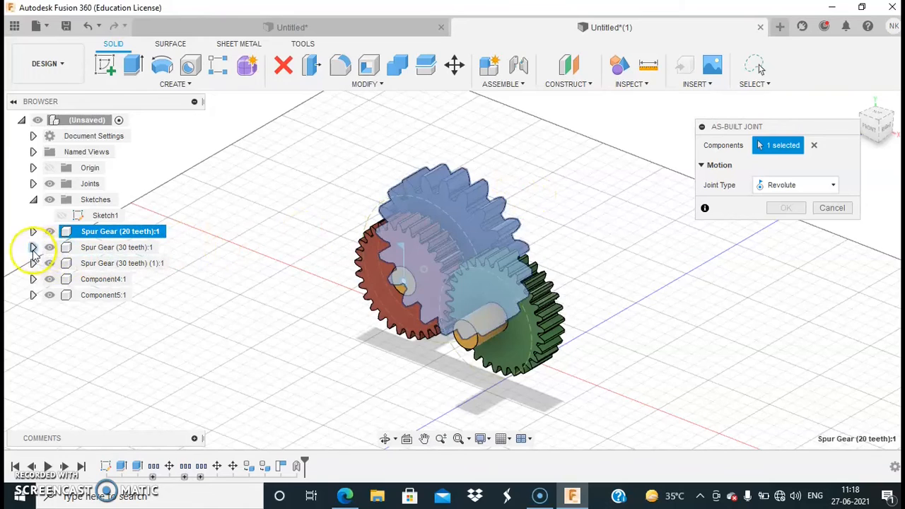
pyautogui.click(51, 264)
pyautogui.click(50, 265)
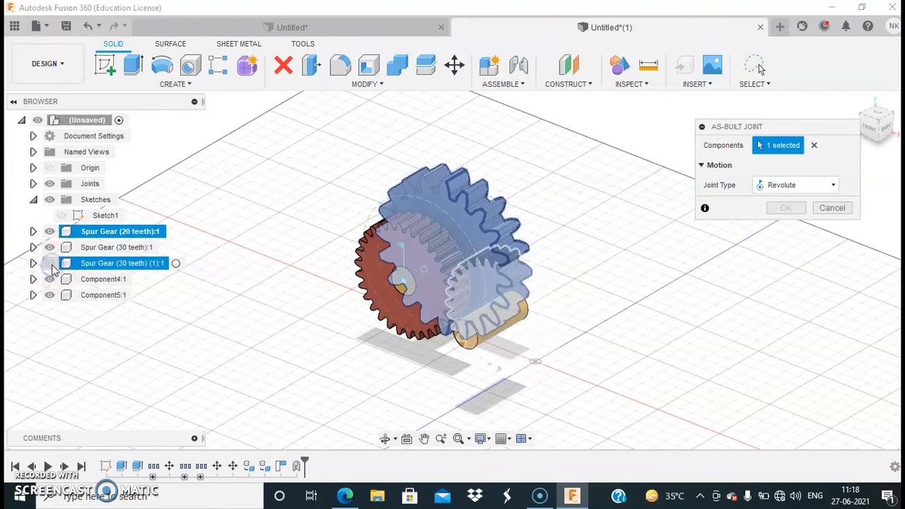
pyautogui.click(51, 265)
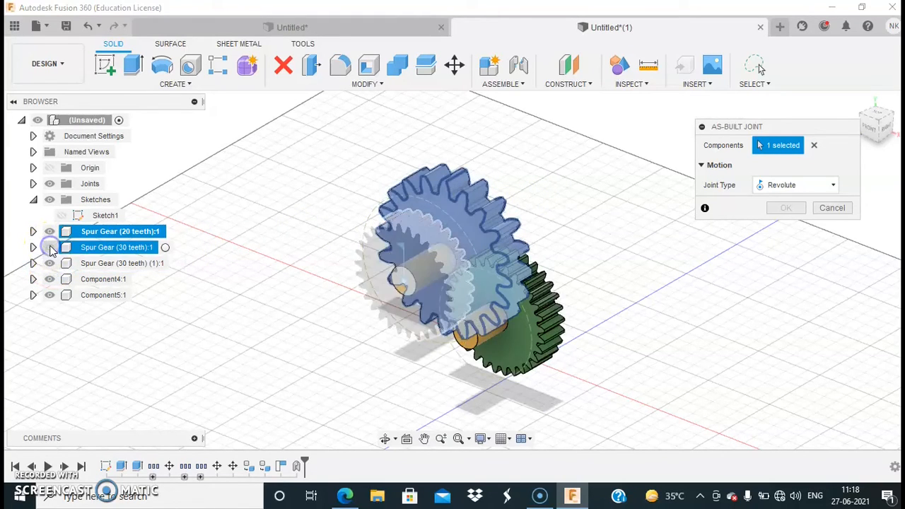
pyautogui.click(50, 248)
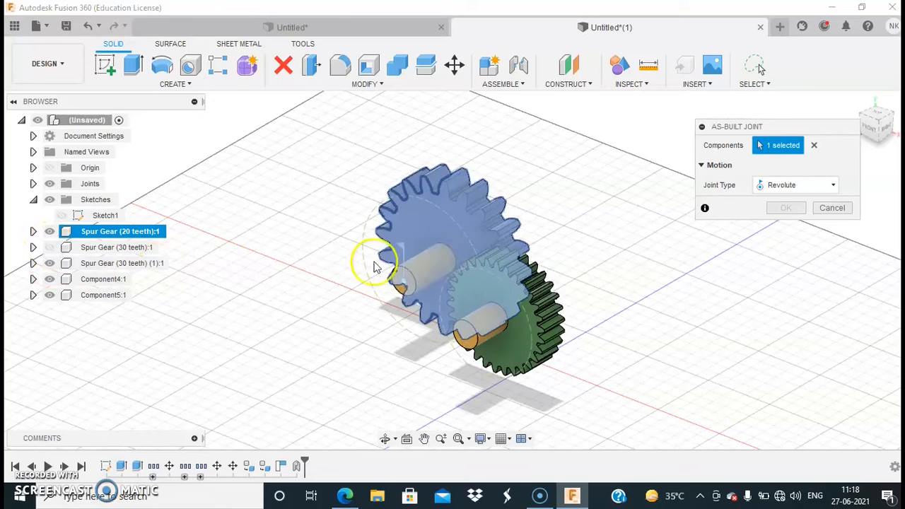
pyautogui.click(418, 276)
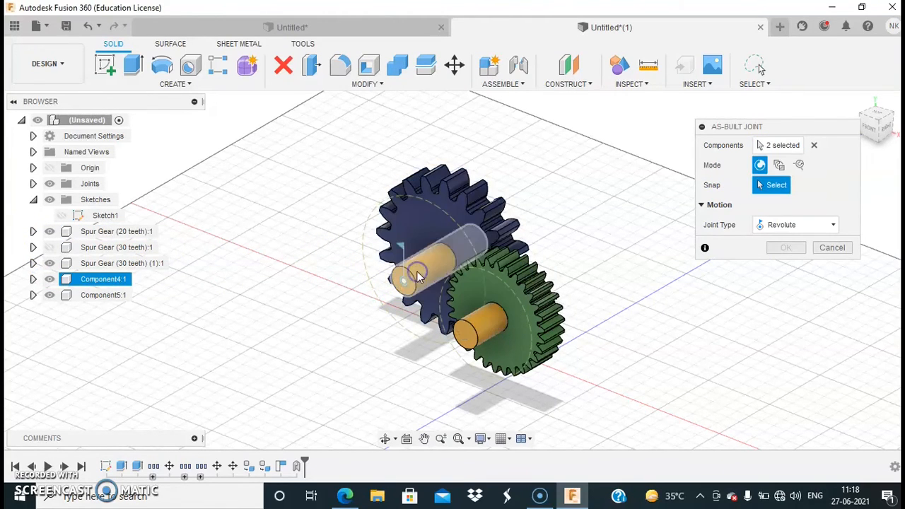
pyautogui.click(452, 261)
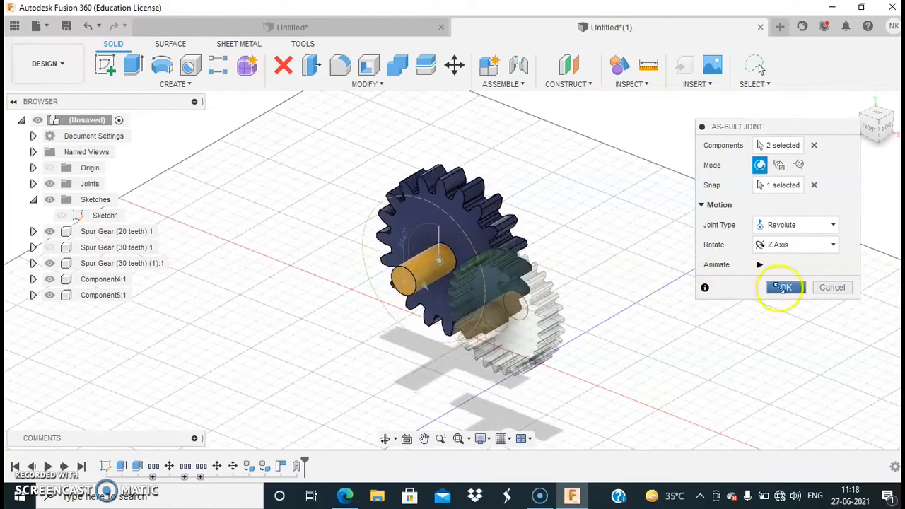
pyautogui.click(786, 287)
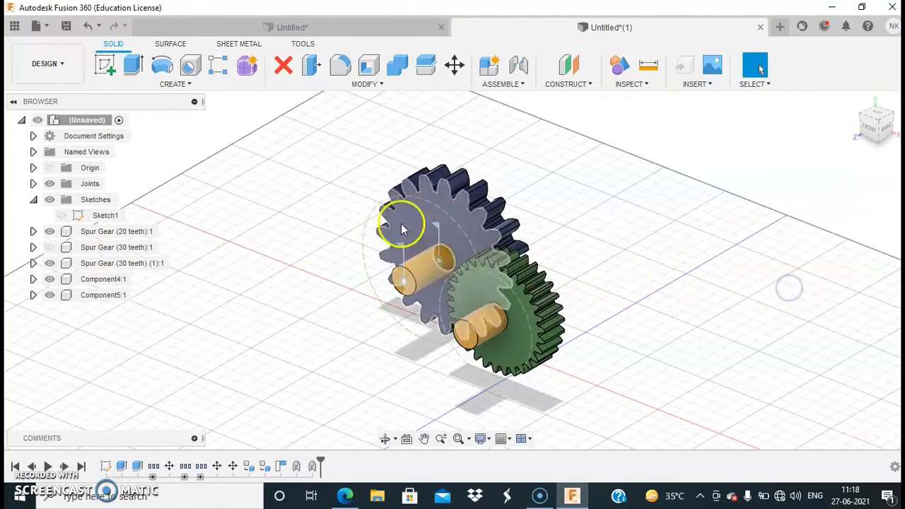
pyautogui.click(49, 247)
# - Join the green 30-tooth gear to the right shaft with a revolute as-built joint at the shaft end, hiding the other two gears only while selecting
pyautogui.click(510, 85)
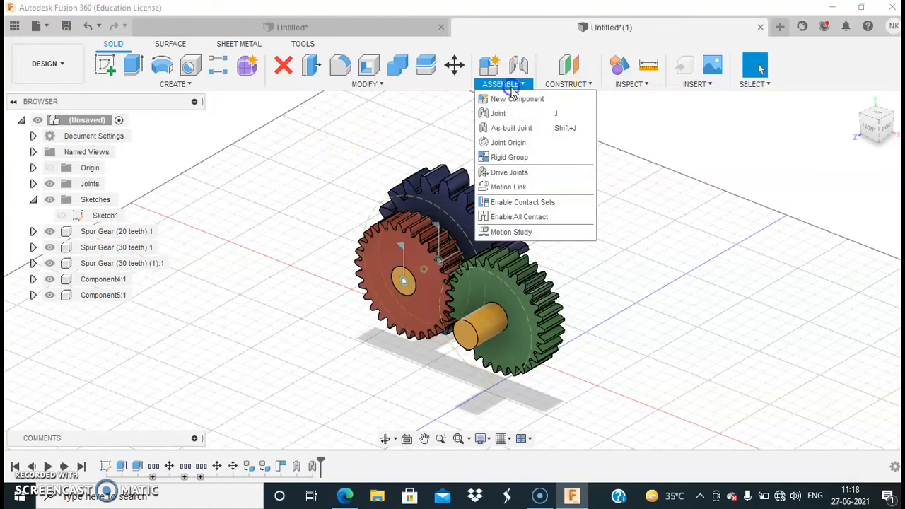
pyautogui.click(511, 129)
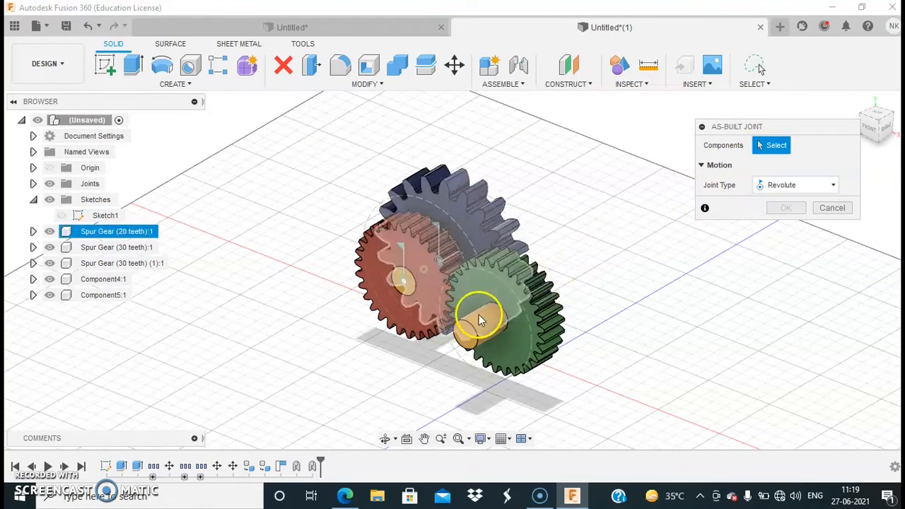
pyautogui.click(527, 338)
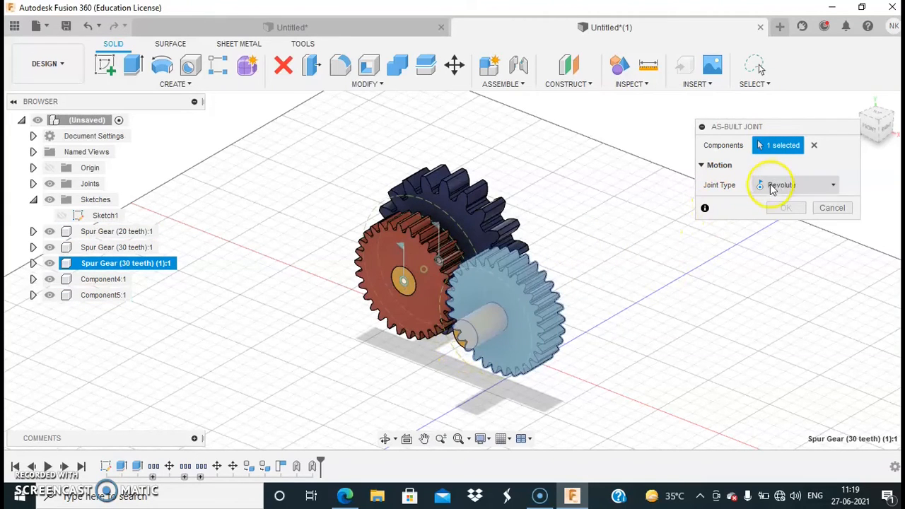
pyautogui.keyDown('shift'); pyautogui.moveTo(322, 364); pyautogui.dragTo(417, 305, button='middle'); pyautogui.keyUp('shift')
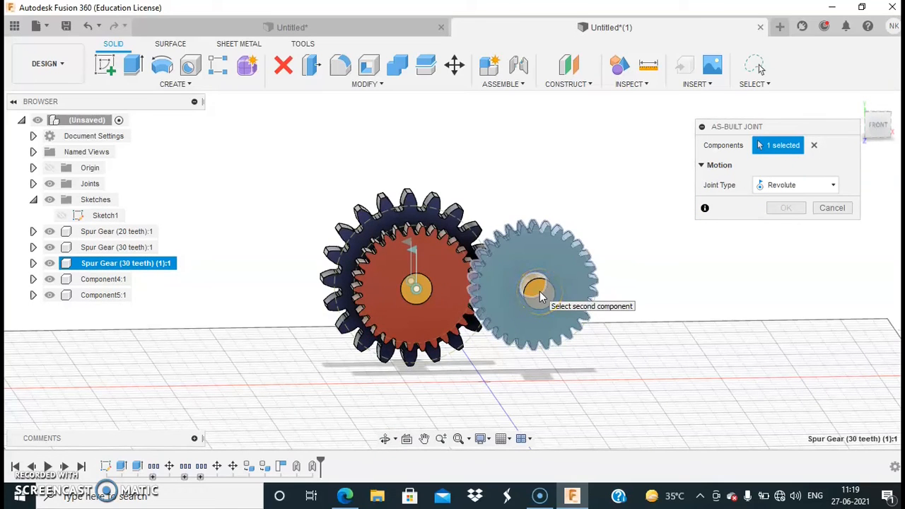
pyautogui.keyDown('shift'); pyautogui.moveTo(632, 373); pyautogui.dragTo(651, 350, button='middle'); pyautogui.keyUp('shift')
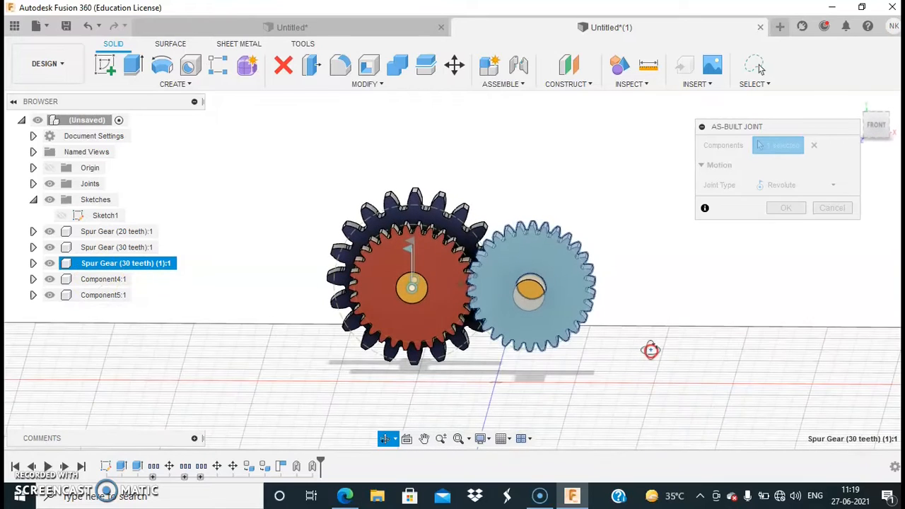
pyautogui.click(50, 248)
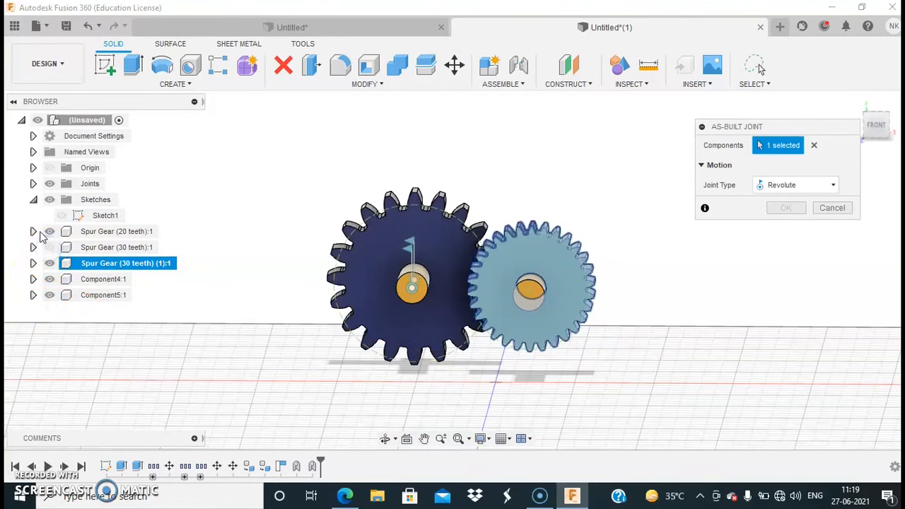
pyautogui.click(48, 231)
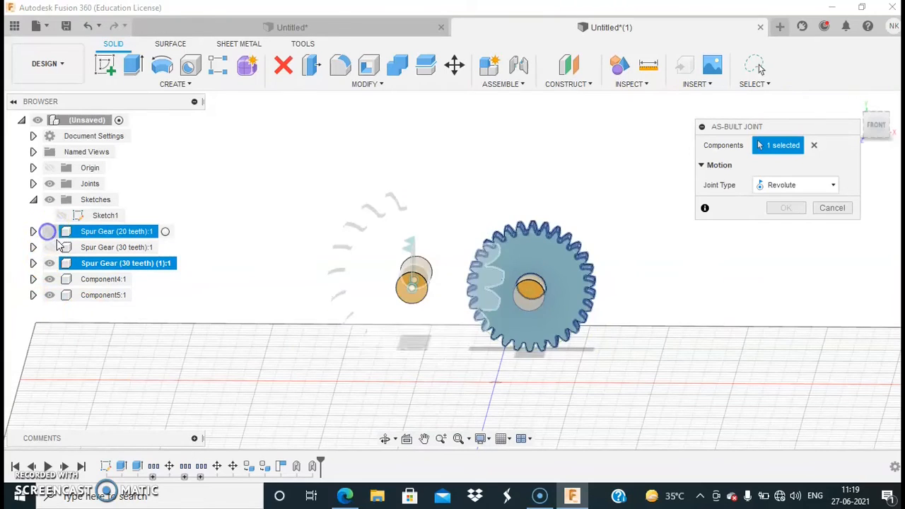
pyautogui.click(537, 291)
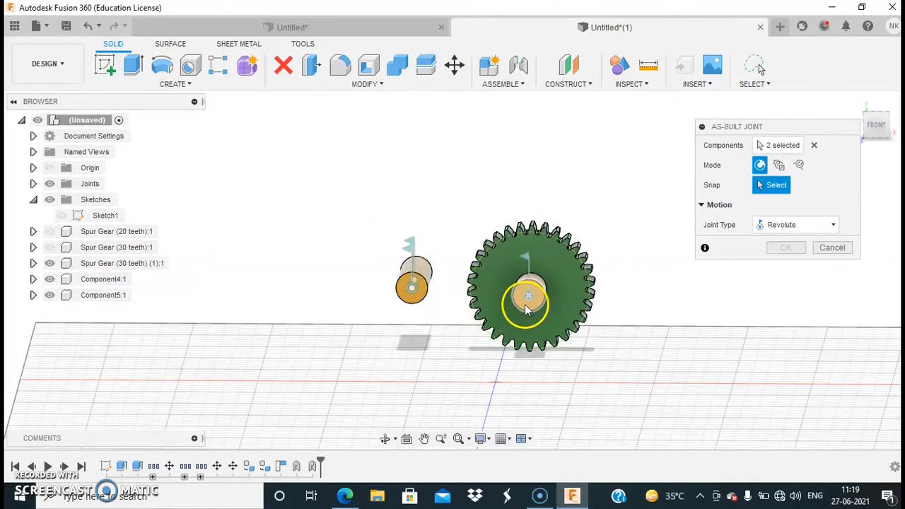
pyautogui.click(525, 305)
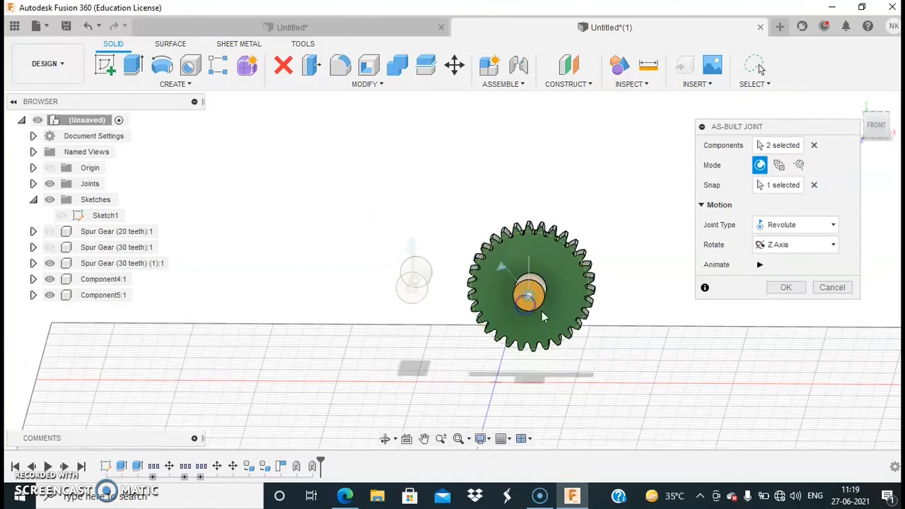
pyautogui.click(787, 287)
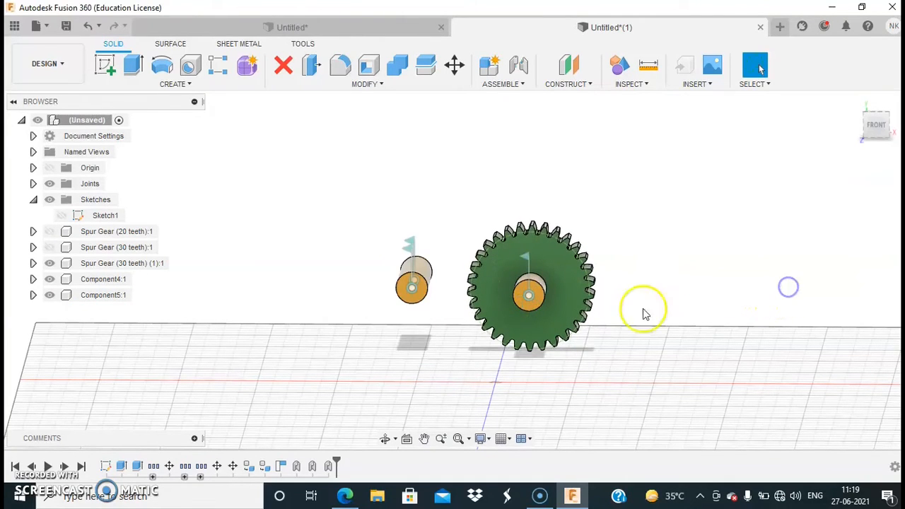
pyautogui.click(47, 247)
pyautogui.click(47, 232)
# - Add a motion link between the blue and red gears' revolute joints, rotating each 360 deg about Z in the same direction
pyautogui.keyDown('shift'); pyautogui.moveTo(622, 242); pyautogui.dragTo(567, 284, button='middle'); pyautogui.keyUp('shift')
pyautogui.click(514, 83)
pyautogui.click(515, 187)
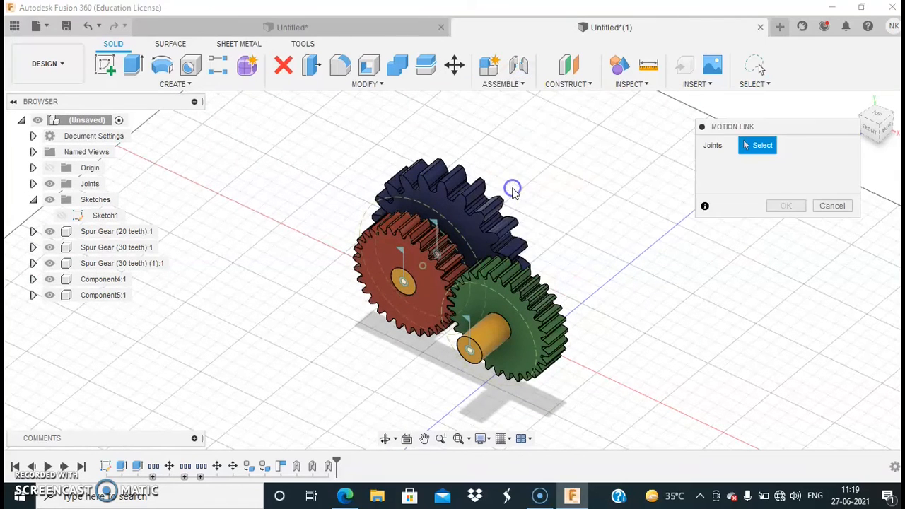
pyautogui.click(437, 224)
pyautogui.click(402, 250)
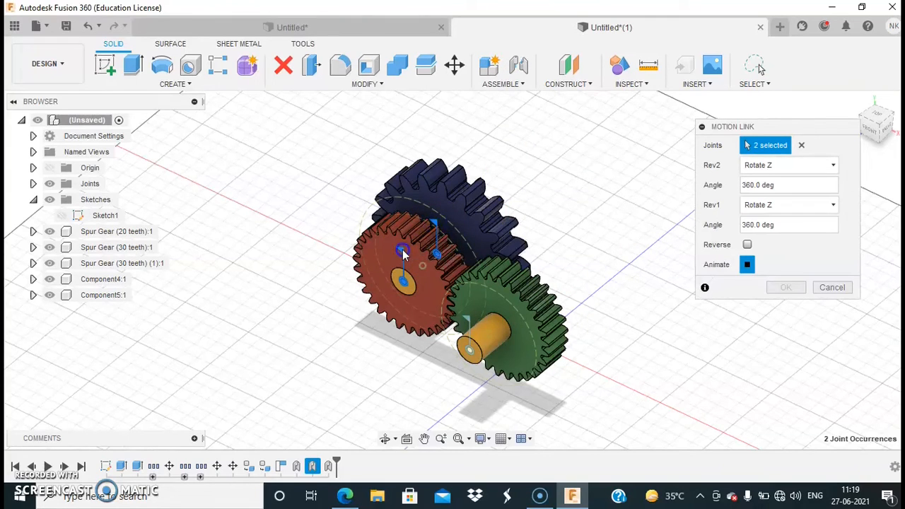
pyautogui.click(785, 288)
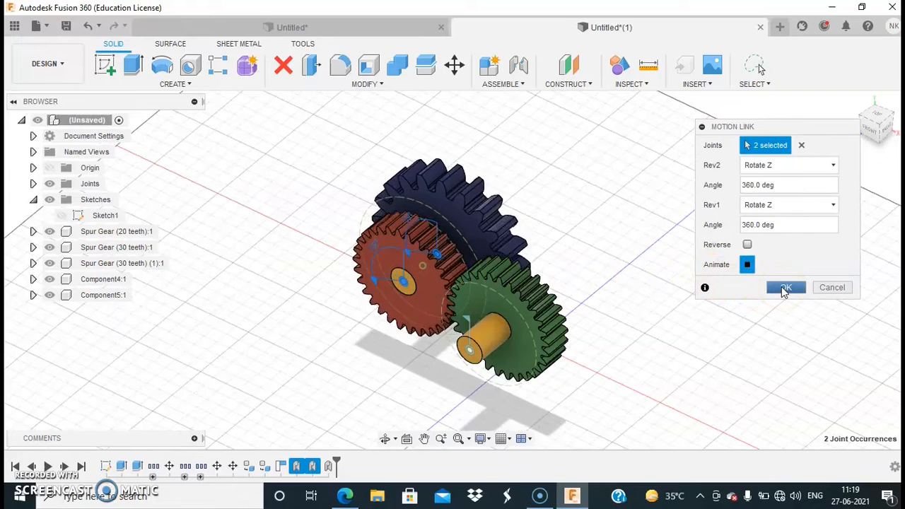
pyautogui.click(785, 288)
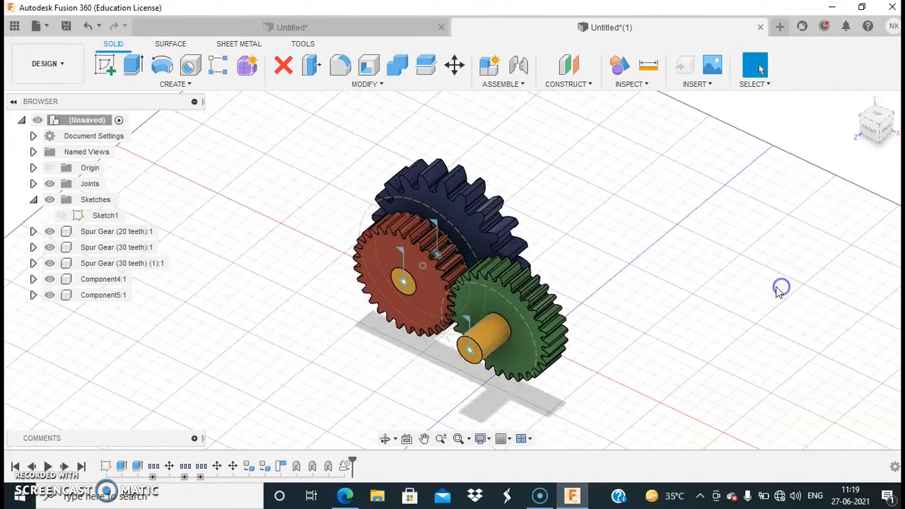
# - Add a motion link between the green and red gears' revolute joints, rotating each 360 deg about Z
pyautogui.click(522, 84)
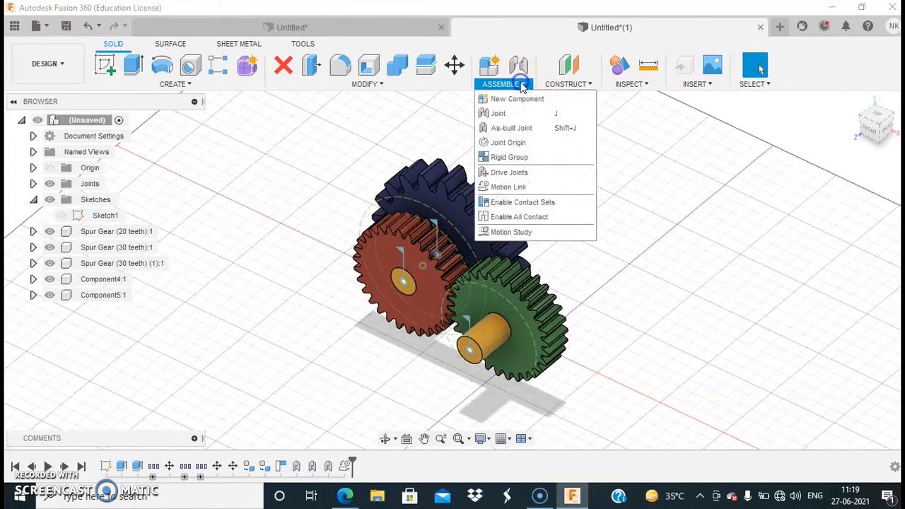
pyautogui.click(505, 186)
pyautogui.click(468, 323)
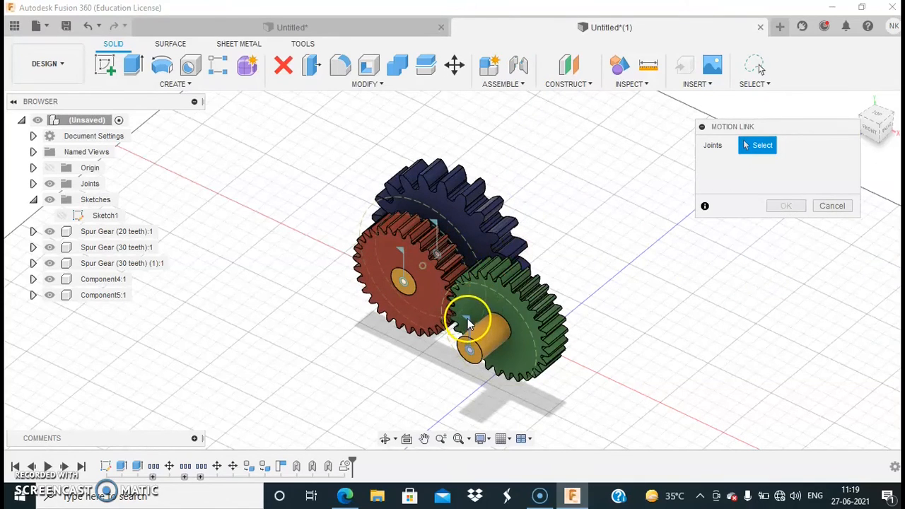
pyautogui.click(400, 248)
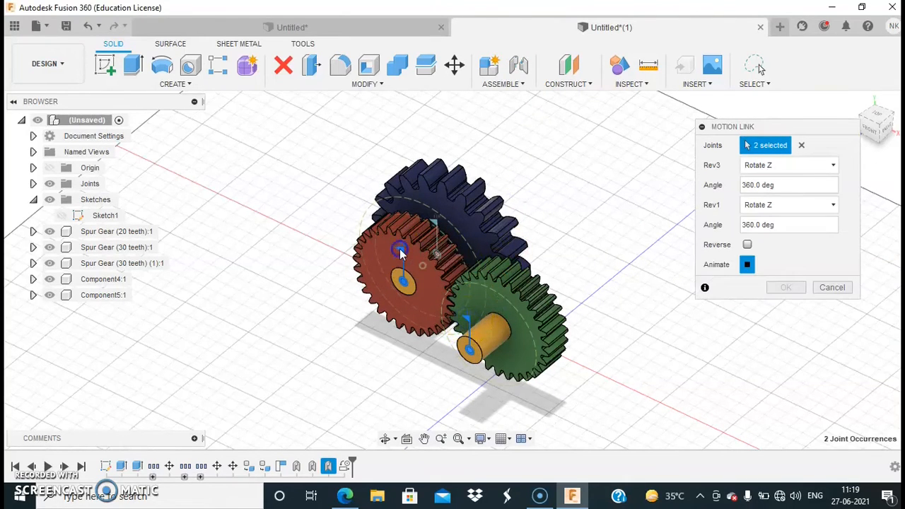
pyautogui.click(784, 288)
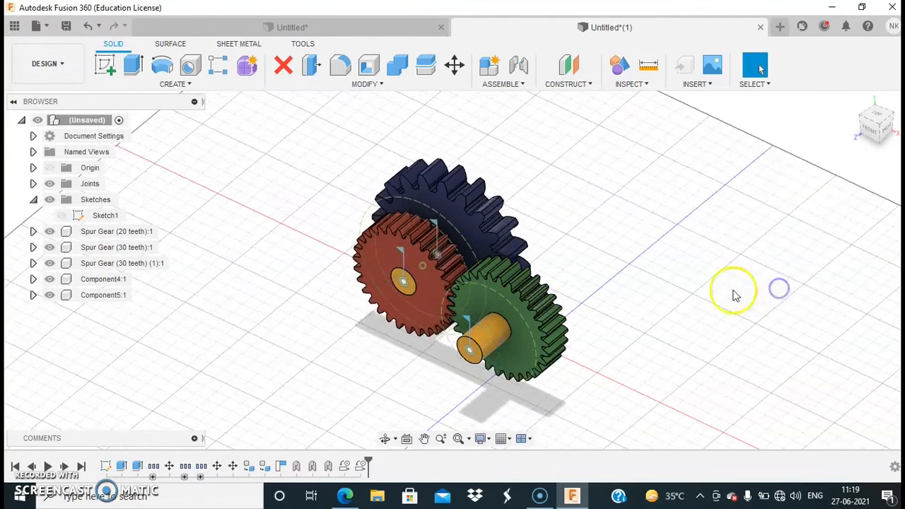
# - Ground both shaft components, Component4 and Component5
pyautogui.rightClick(90, 279)
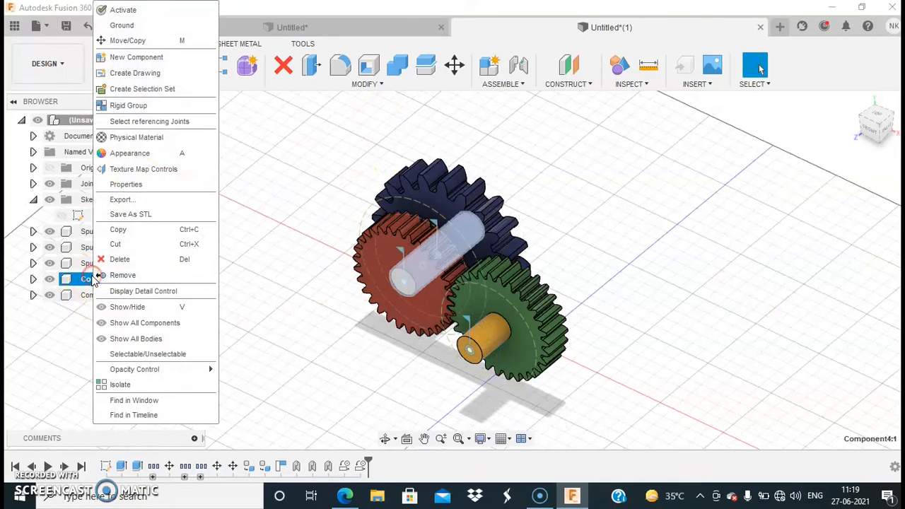
pyautogui.click(144, 24)
pyautogui.rightClick(99, 300)
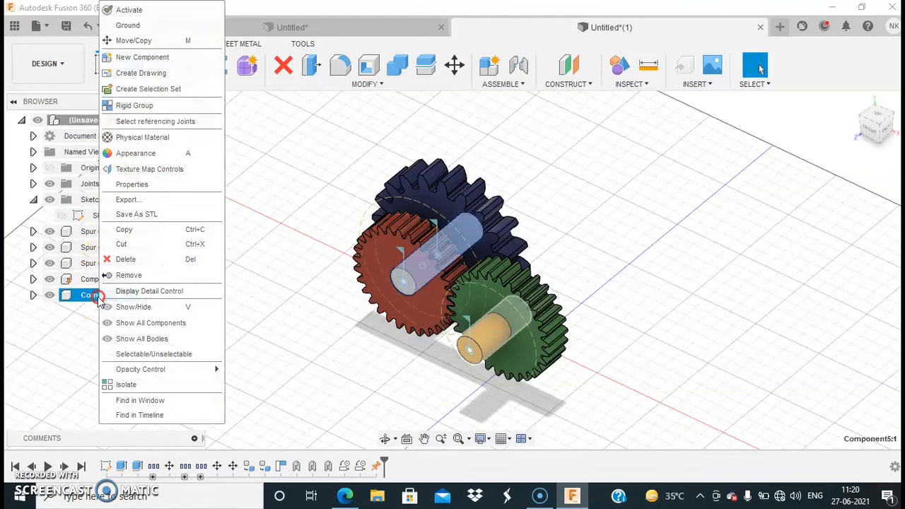
pyautogui.click(163, 25)
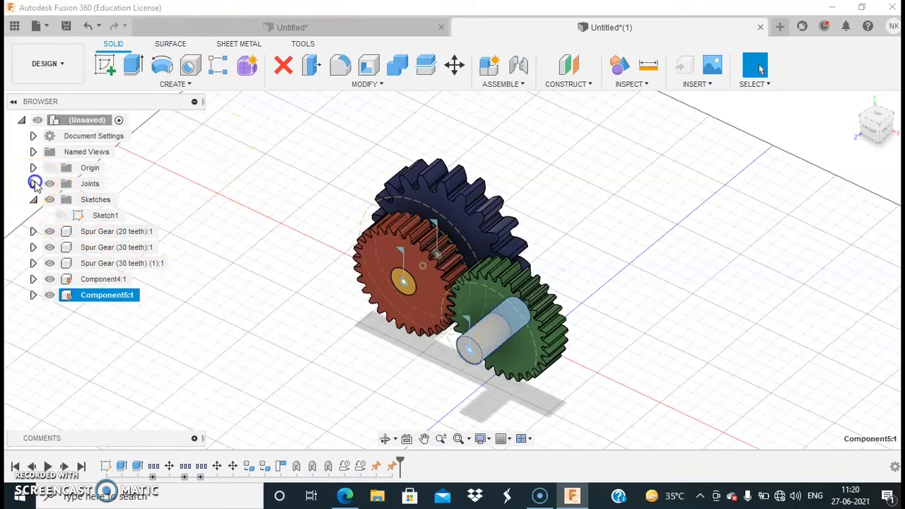
# - Animate the model from the red gear's joint Rev1 and check the rotation of the meshing gears up close
pyautogui.click(33, 184)
pyautogui.rightClick(96, 201)
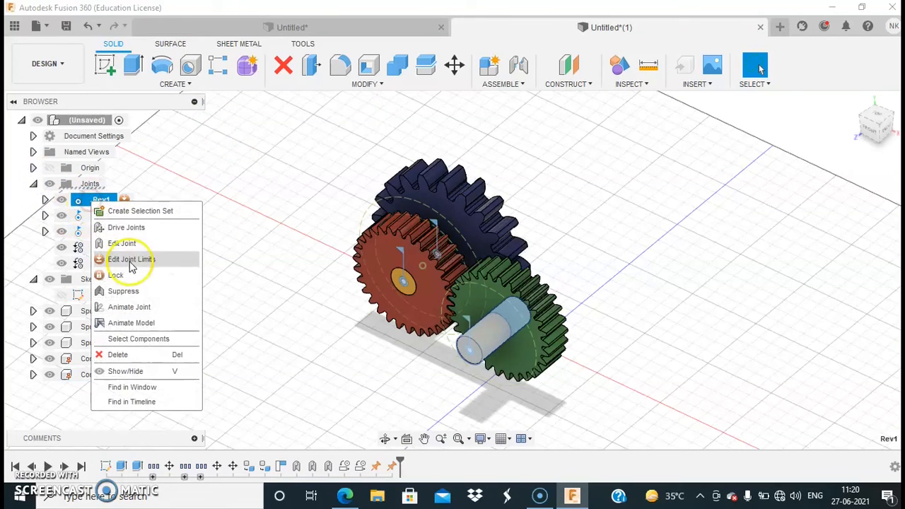
pyautogui.click(131, 325)
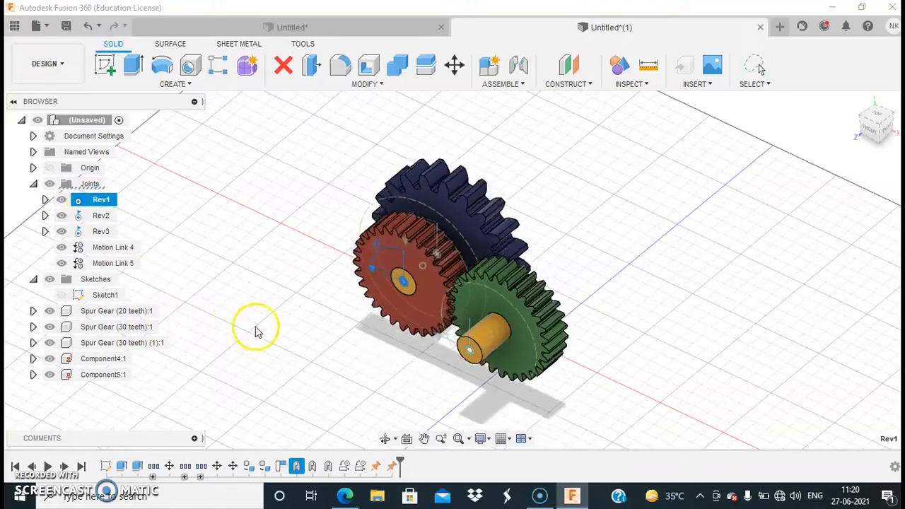
pyautogui.keyDown('shift'); pyautogui.moveTo(253, 326); pyautogui.dragTo(273, 297, button='middle'); pyautogui.keyUp('shift')
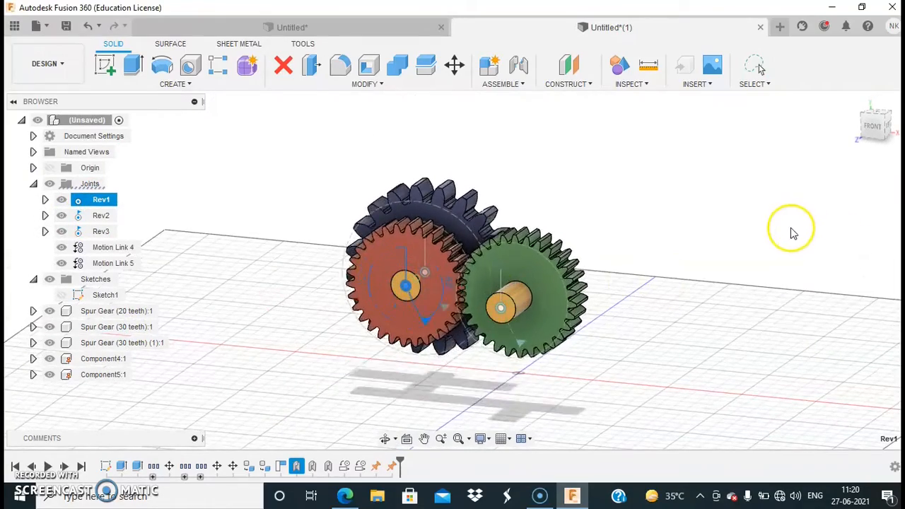
pyautogui.scroll(2, 731, 247)
pyautogui.scroll(4, 703, 259)
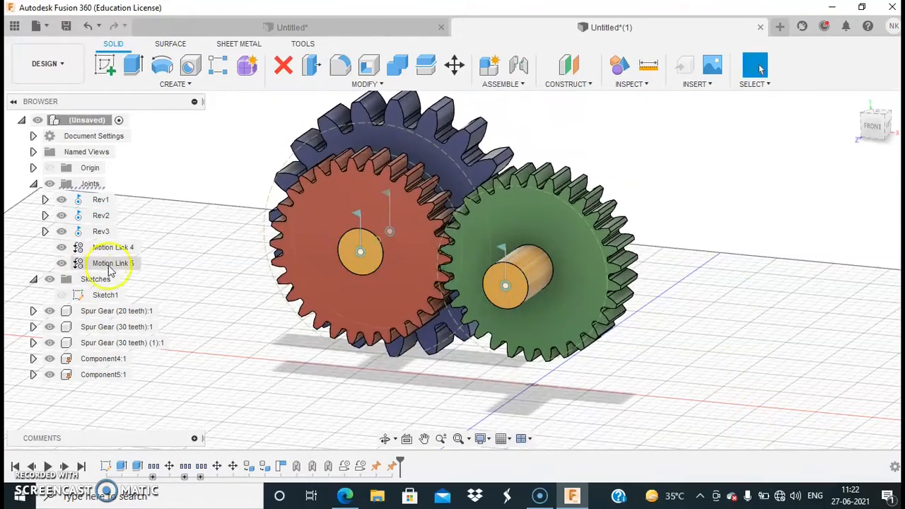
# - Edit Motion Link 5 between Rev3 and Rev1 so the red and green gears rotate in reverse directions
pyautogui.rightClick(108, 265)
pyautogui.click(143, 293)
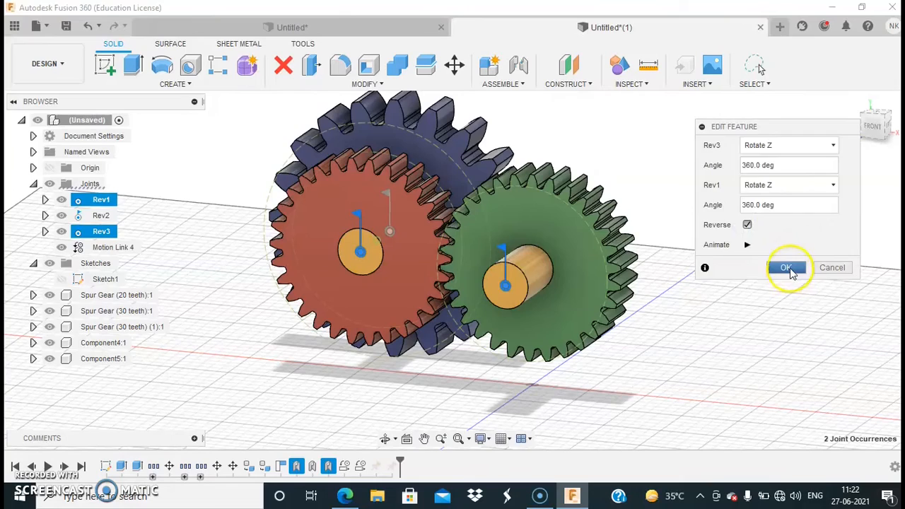
pyautogui.click(787, 268)
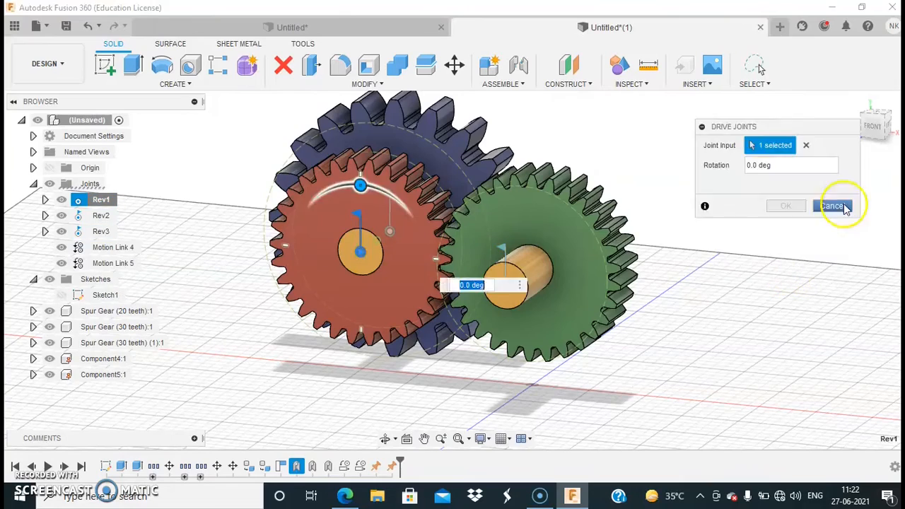
pyautogui.click(838, 204)
# - Animate the model from joint Rev1 again and examine the gear meshing from the front and home views
pyautogui.rightClick(77, 208)
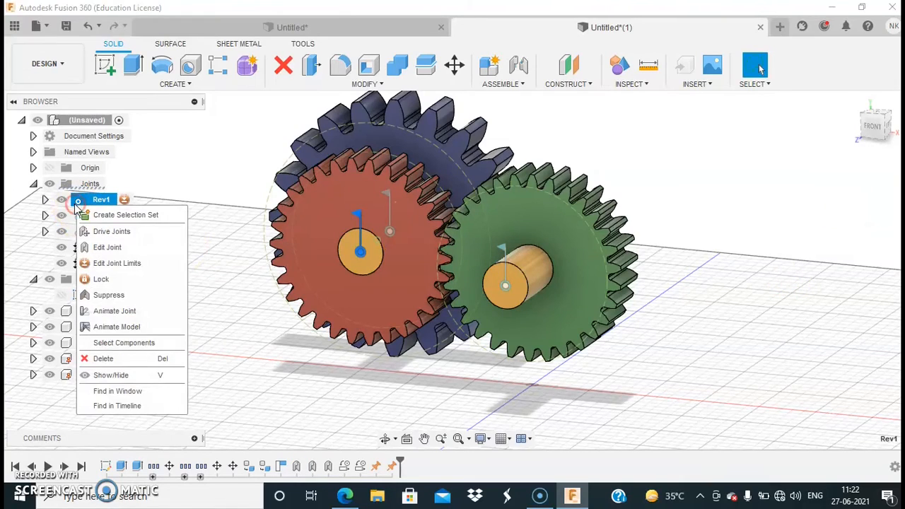
pyautogui.click(110, 326)
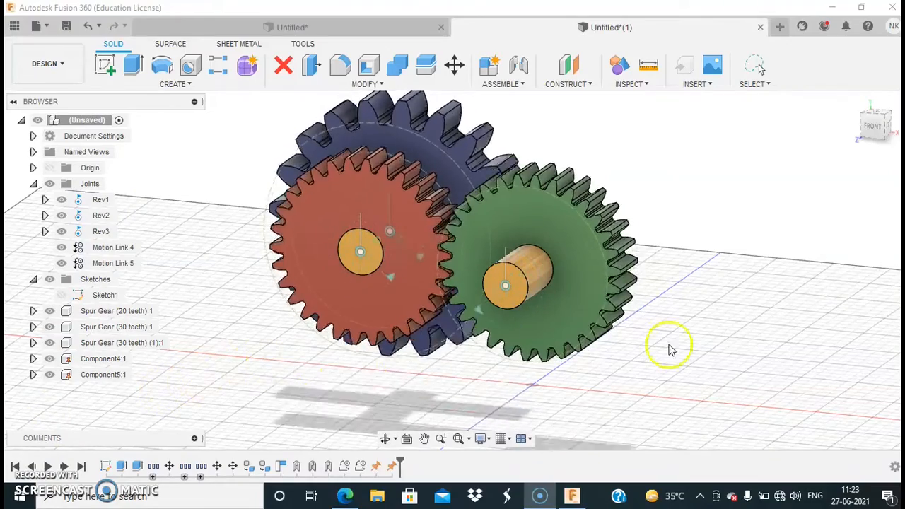
pyautogui.keyDown('shift'); pyautogui.moveTo(740, 344); pyautogui.dragTo(714, 344, button='middle'); pyautogui.keyUp('shift')
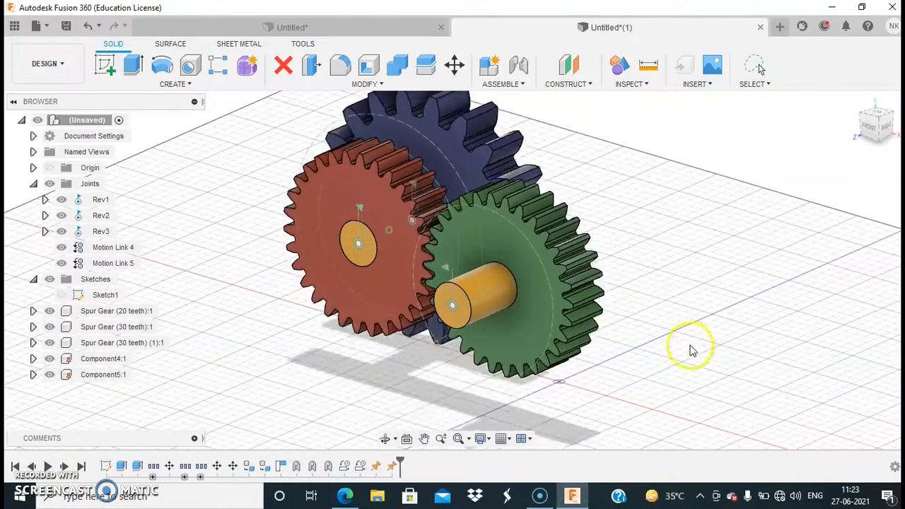
pyautogui.click(873, 130)
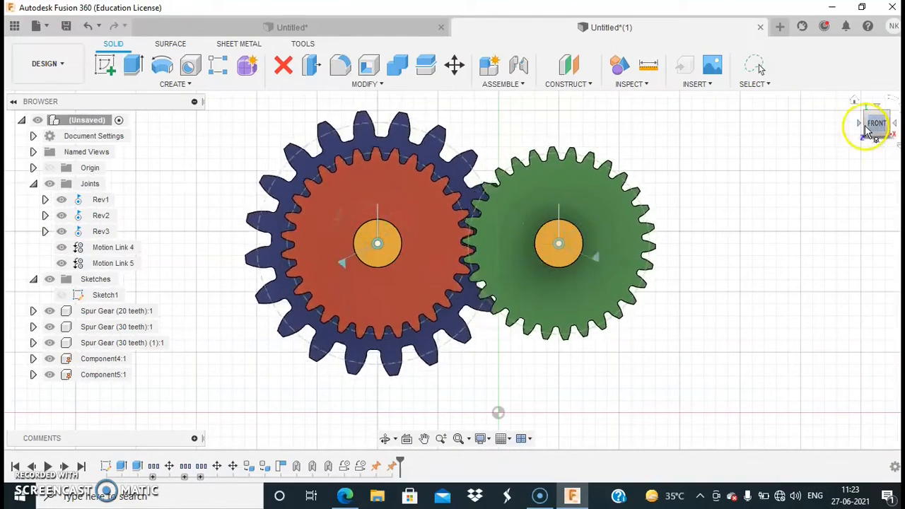
pyautogui.click(854, 102)
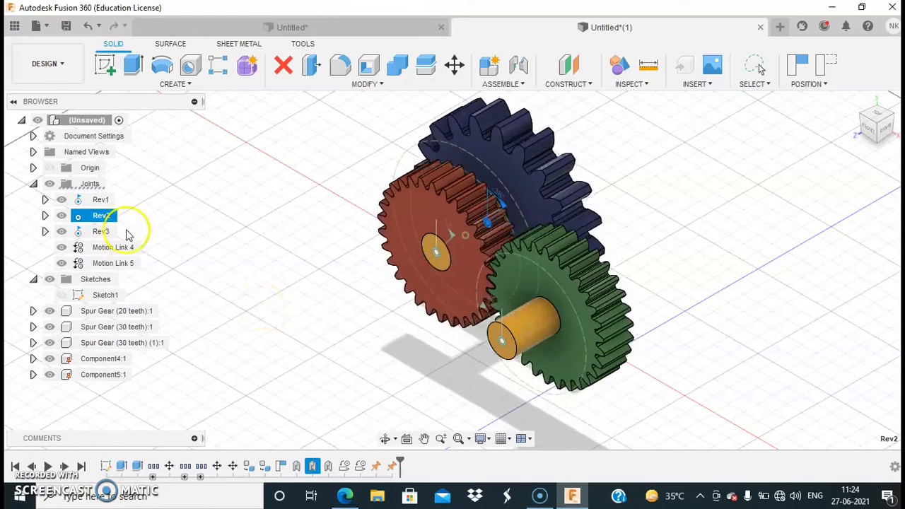
pyautogui.click(124, 215)
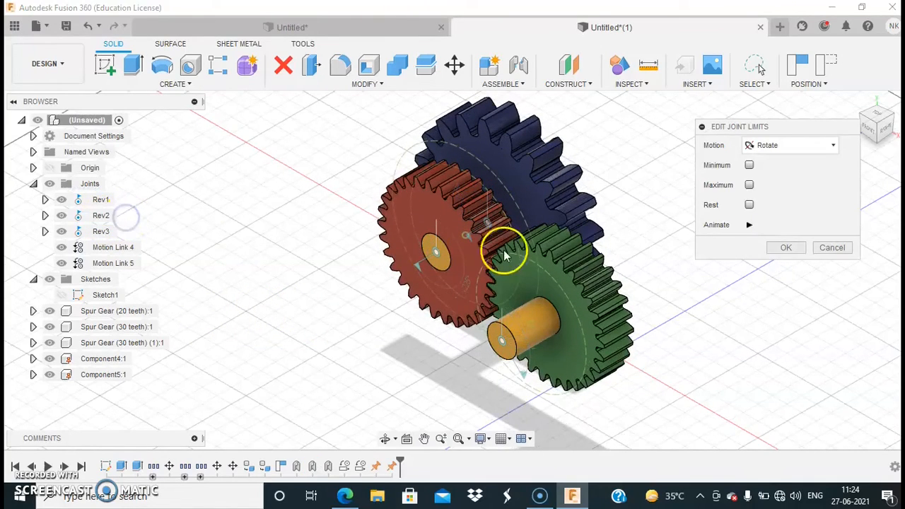
pyautogui.click(785, 249)
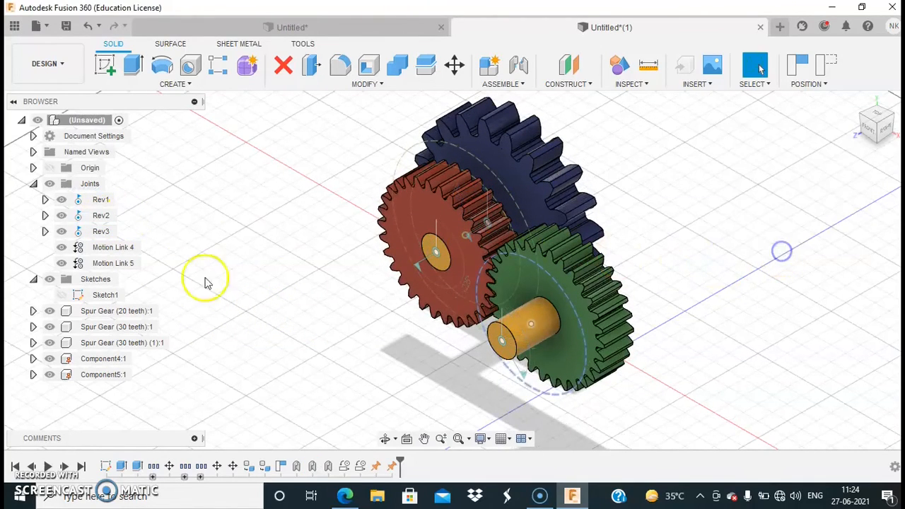
# - Drive the red gear's joint Rev1 to a rotation of -245 deg
pyautogui.rightClick(83, 205)
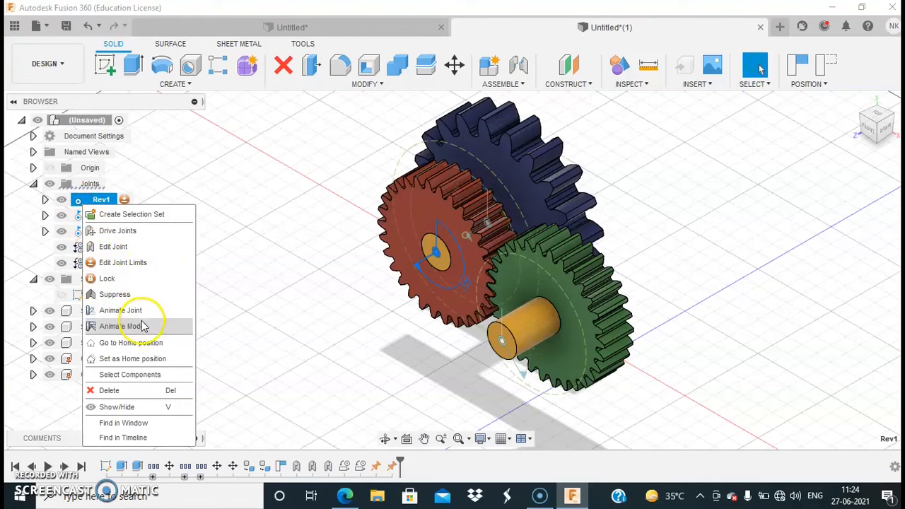
pyautogui.click(157, 236)
pyautogui.moveTo(419, 267); pyautogui.dragTo(393, 245)
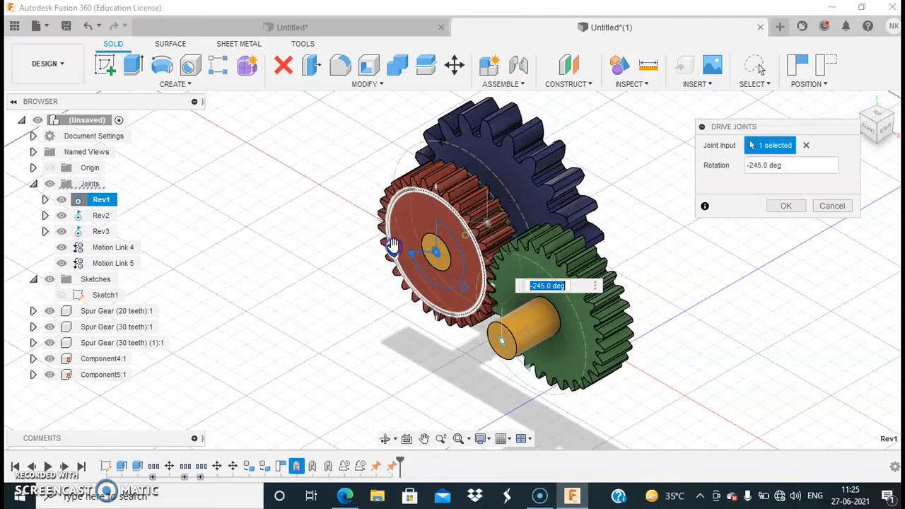
pyautogui.click(786, 207)
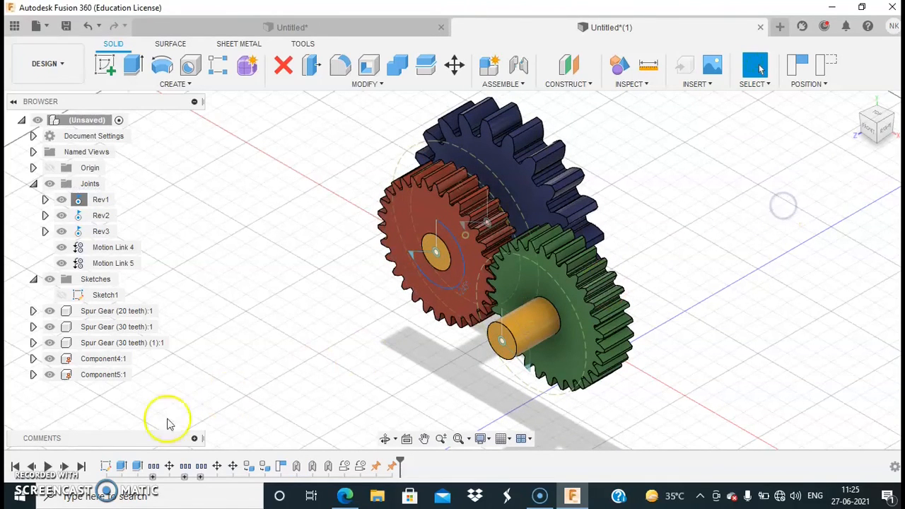